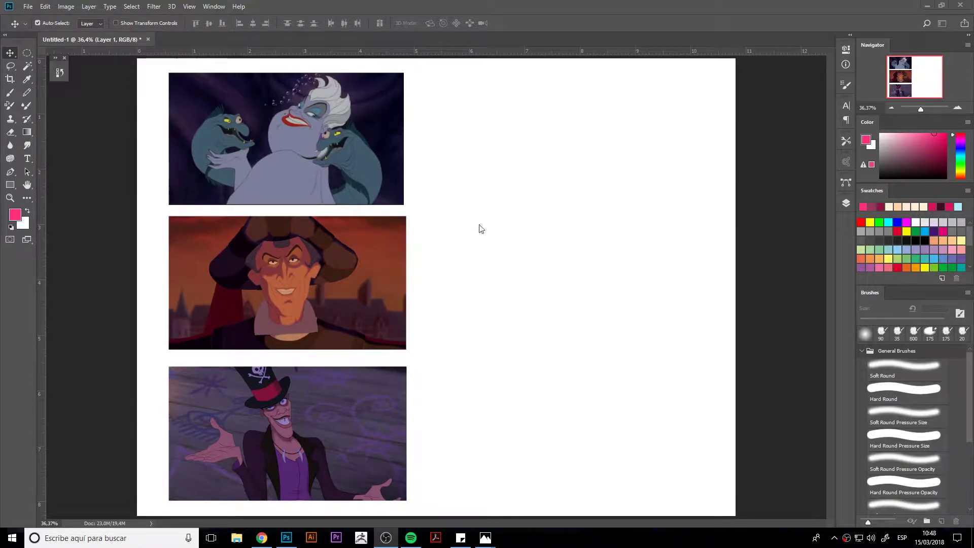
Set up the KYLE Ultimate Pencil Hard brush at 15 px with 8% smoothing.
left_click(485, 230)
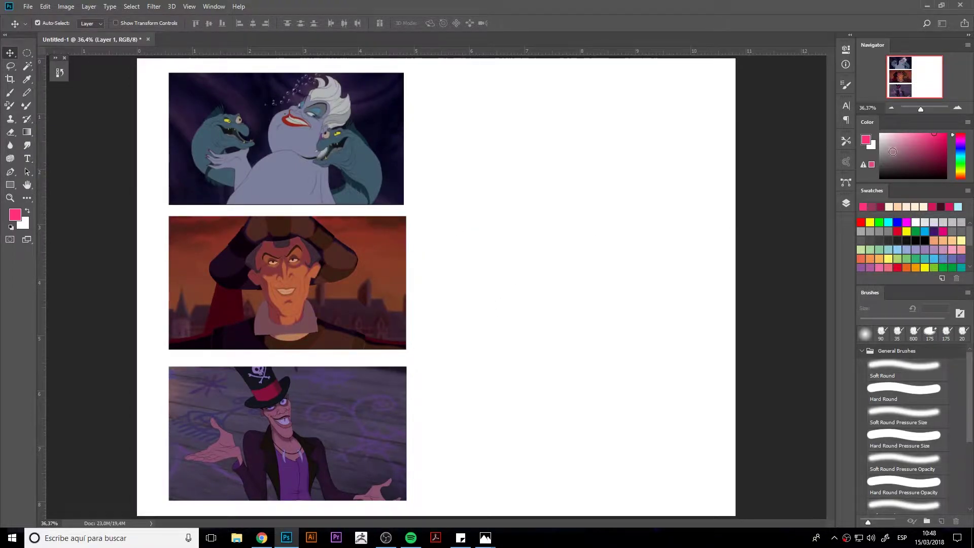
left_click(893, 152)
key("b")
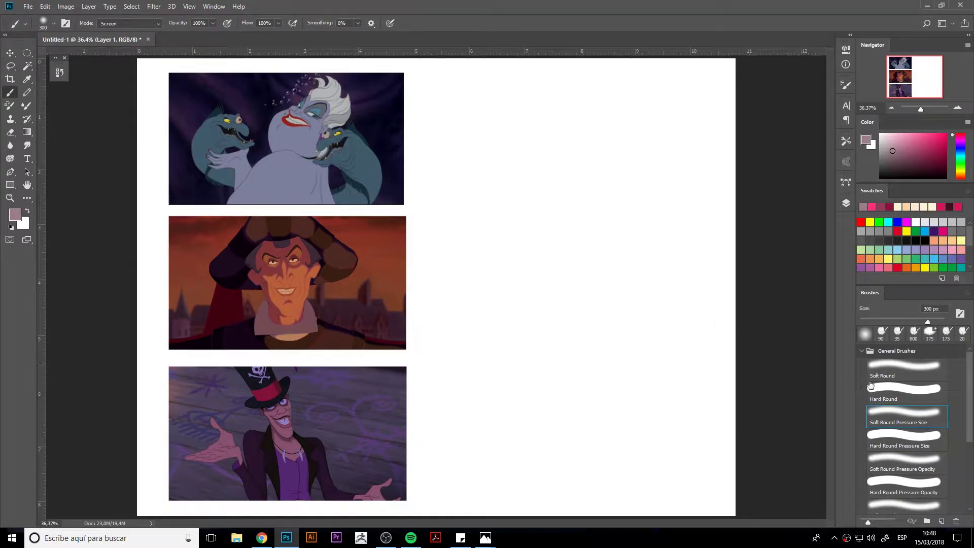
left_click(862, 350)
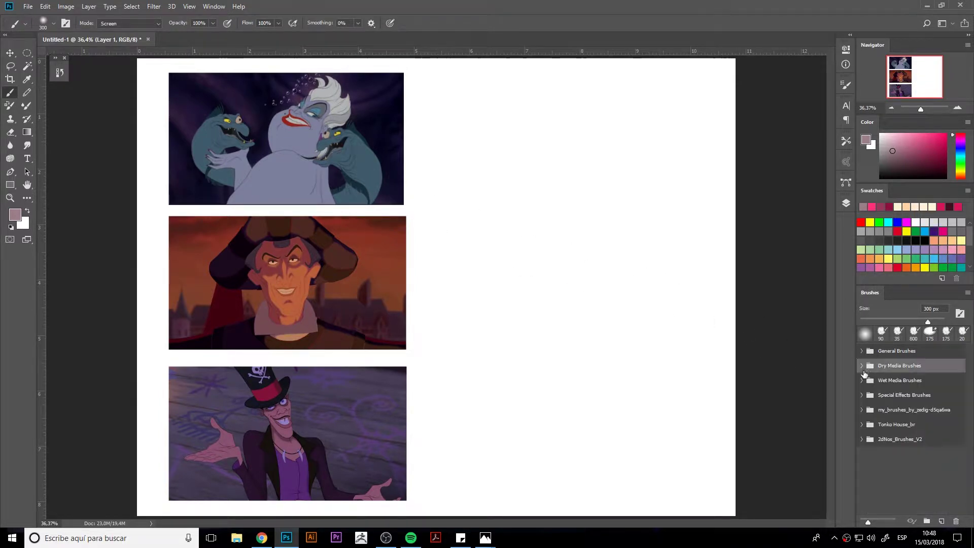
left_click(862, 370)
left_click(899, 391)
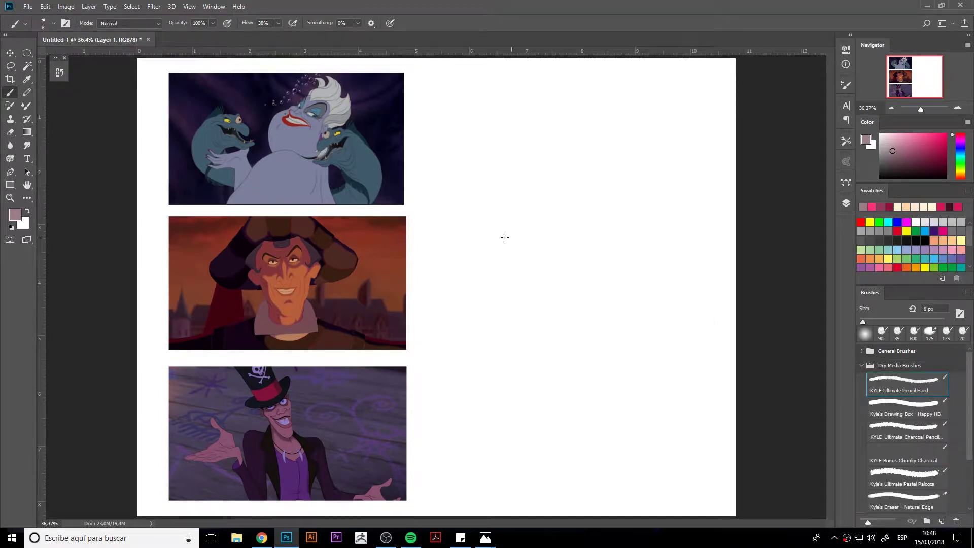
key("bracketright")
key("bracketright")
key("bracketright")
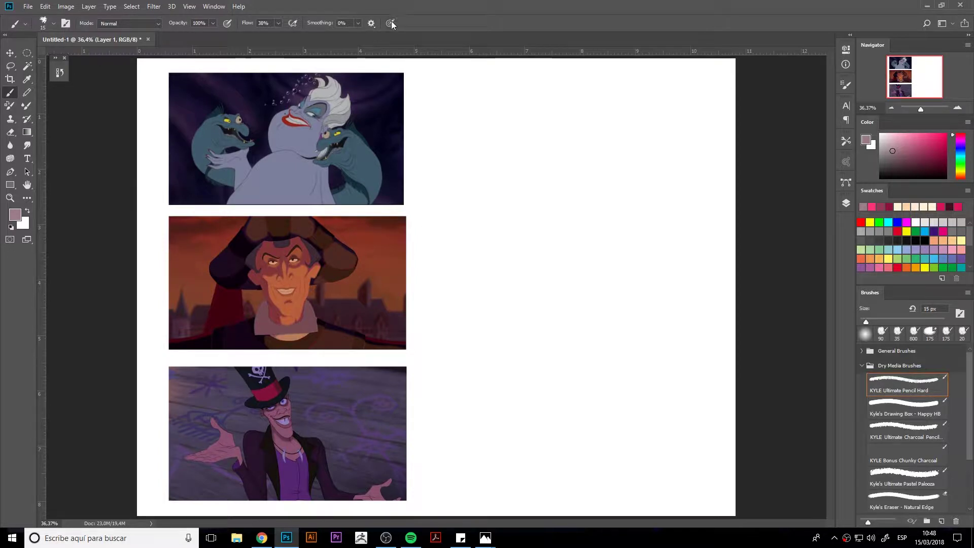
left_click(358, 22)
left_click(430, 161)
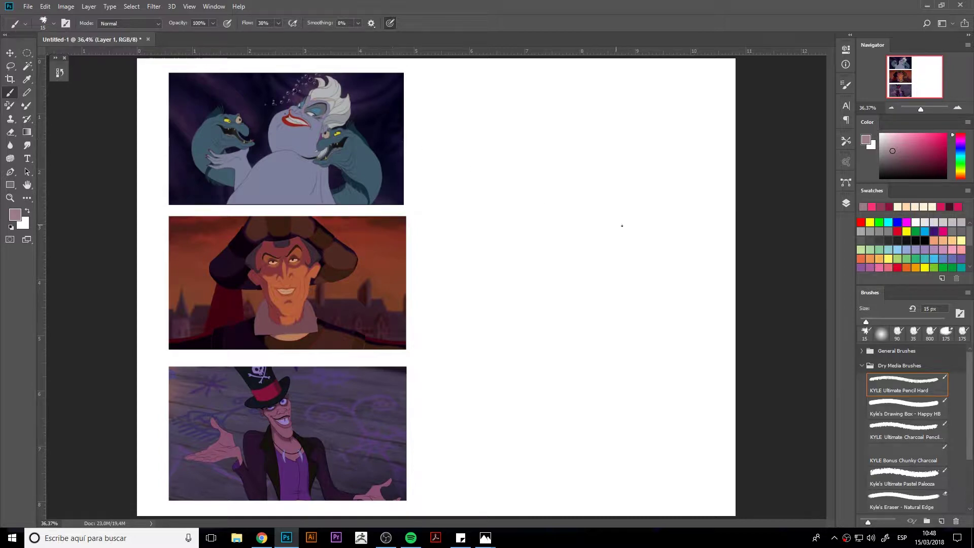
Mark the top reference image in pink: circle the woman's eye and mouth, and put crosses on her body and the background.
left_click(934, 133)
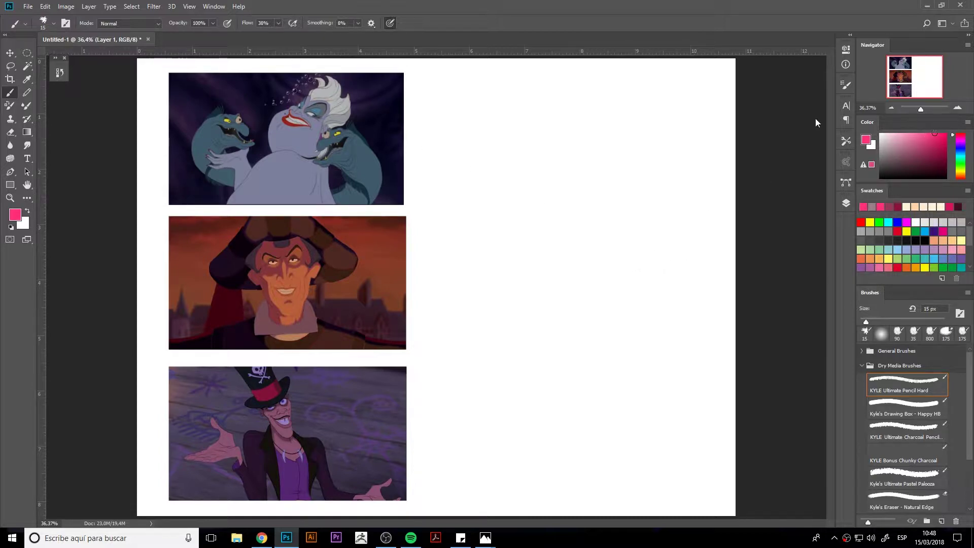
mouse_move(308, 114)
left_mouse_down()
mouse_move(331, 97)
mouse_move(324, 115)
left_mouse_up()
left_click(846, 203)
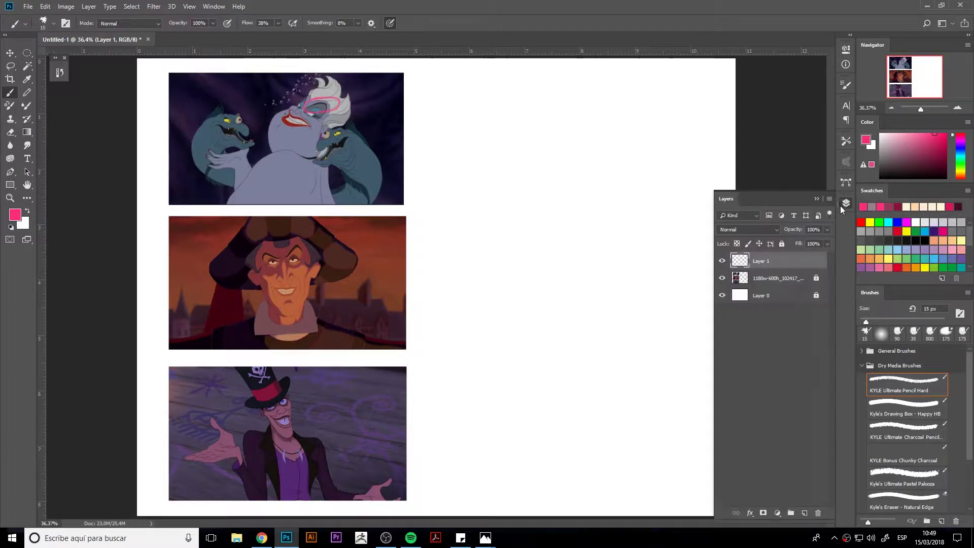
left_click(845, 204)
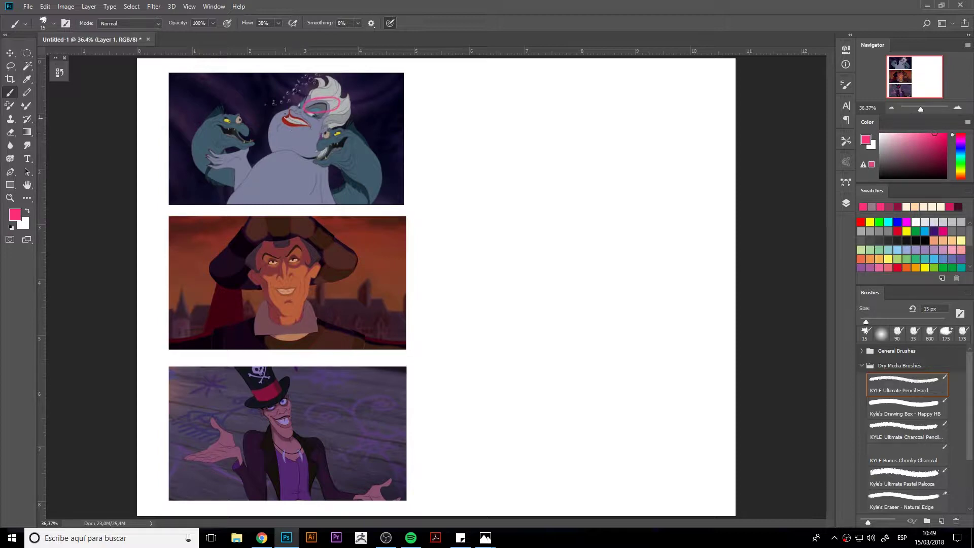
left_click_drag(304, 114, 298, 134)
left_click_drag(370, 117, 369, 127)
Mark the face, clothing and background of the middle reference image, and the hat skull, face and background of the bottom one in pink.
left_click_drag(377, 229, 384, 236)
left_click_drag(312, 337, 308, 335)
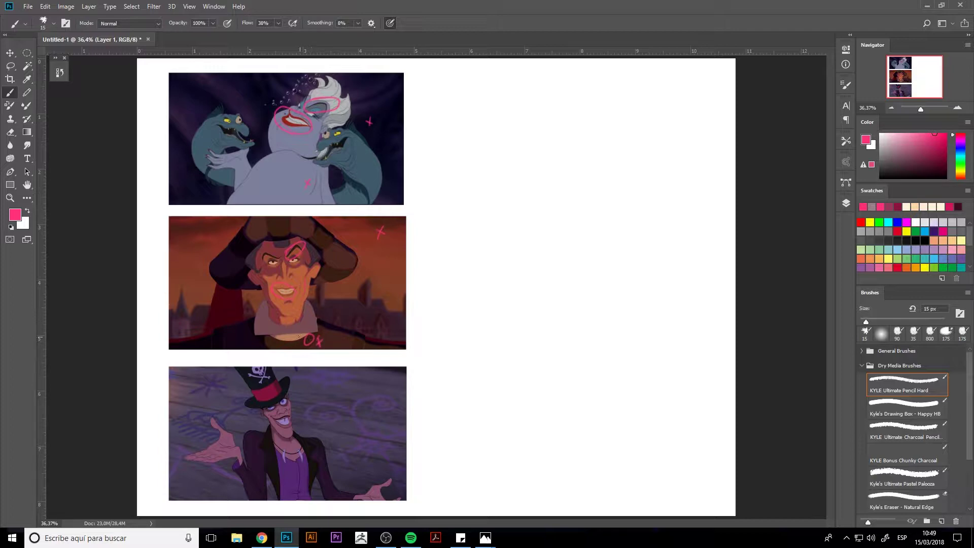
left_click_drag(299, 323, 304, 325)
left_click_drag(247, 373, 244, 370)
In dark grey, draw an arrow from the bottom image and sketch an angular head above an inverted-triangle torso.
left_click(881, 173)
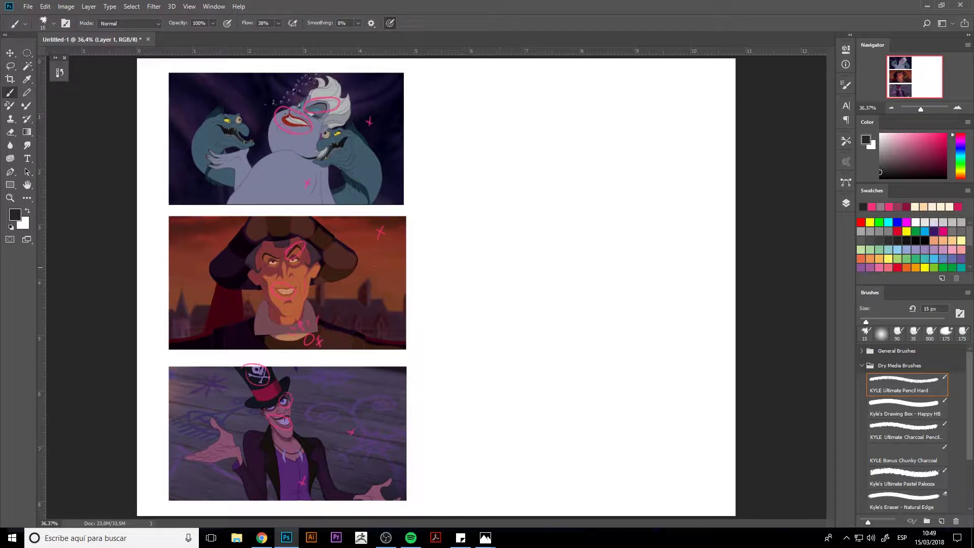
left_click_drag(264, 410, 289, 438)
left_click_drag(354, 417, 458, 423)
mouse_move(500, 374)
left_mouse_down()
mouse_move(489, 399)
mouse_move(516, 419)
mouse_move(501, 374)
mouse_move(517, 381)
mouse_move(501, 373)
mouse_move(491, 382)
mouse_move(517, 400)
mouse_move(500, 402)
mouse_move(514, 403)
mouse_move(521, 424)
mouse_move(483, 420)
mouse_move(548, 423)
left_mouse_up()
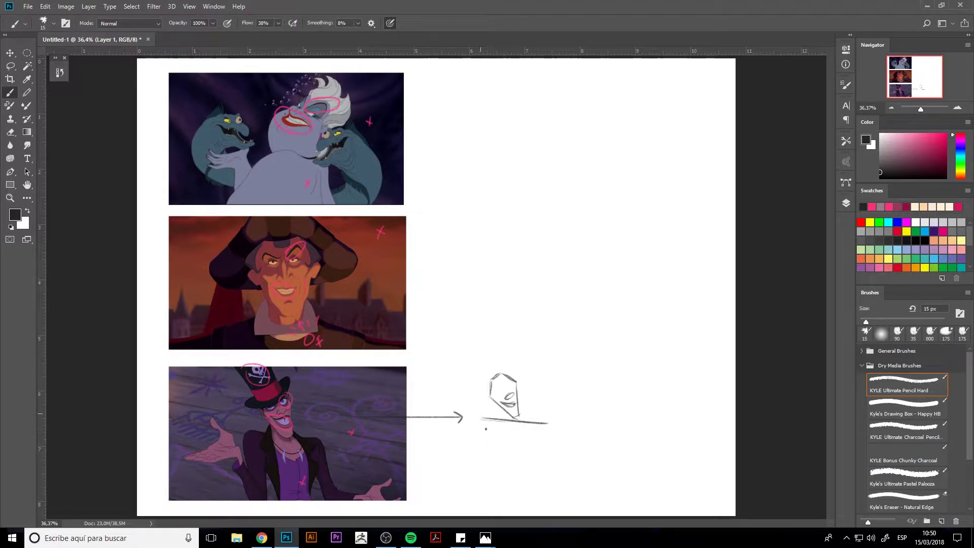
left_click_drag(478, 412, 511, 487)
left_click_drag(548, 423, 522, 486)
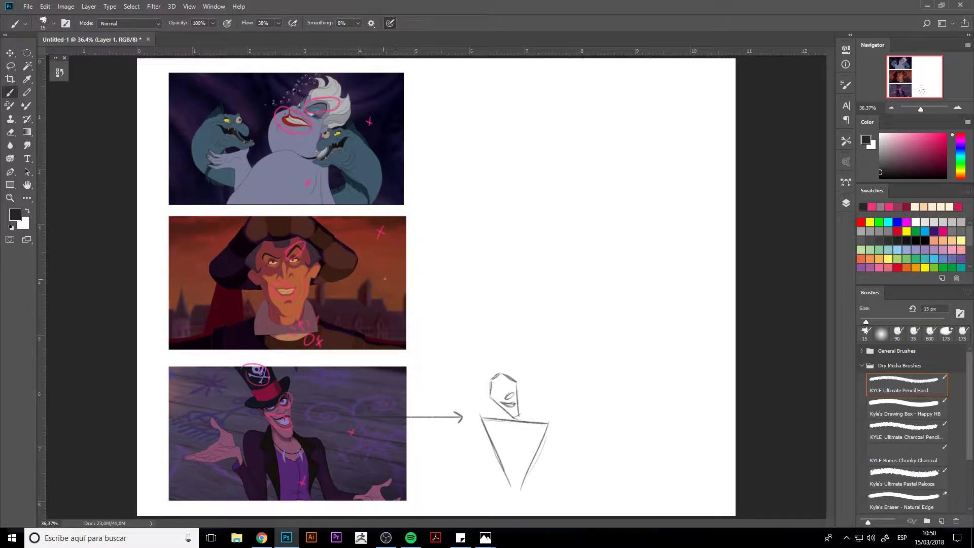
Draw an arrow from the middle image and sketch a head outline with a domed top and a narrow flat chin.
mouse_move(406, 282)
left_mouse_down()
mouse_move(455, 284)
mouse_move(441, 294)
left_mouse_up()
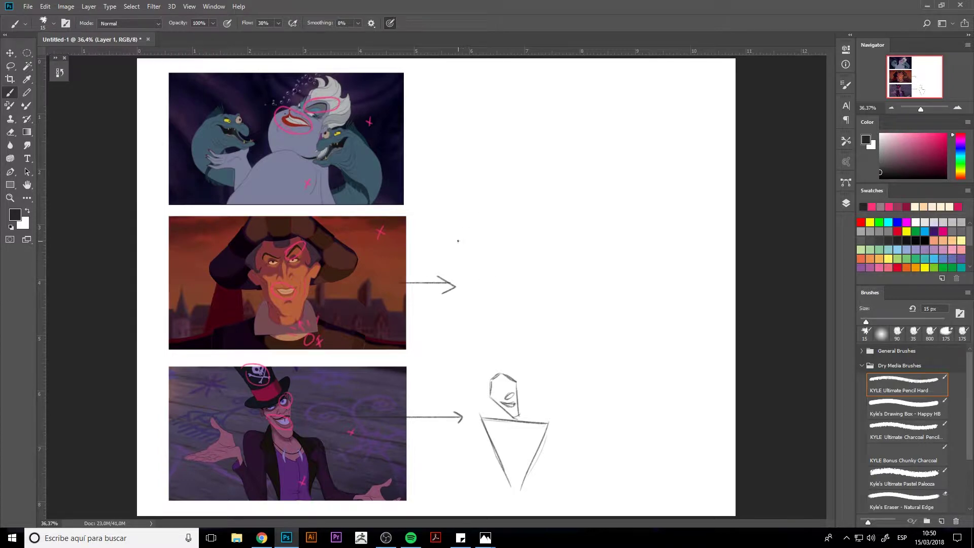
mouse_move(459, 242)
left_mouse_down()
mouse_move(476, 287)
mouse_move(472, 279)
mouse_move(506, 310)
mouse_move(533, 283)
mouse_move(529, 261)
left_mouse_up()
left_click_drag(513, 301, 536, 247)
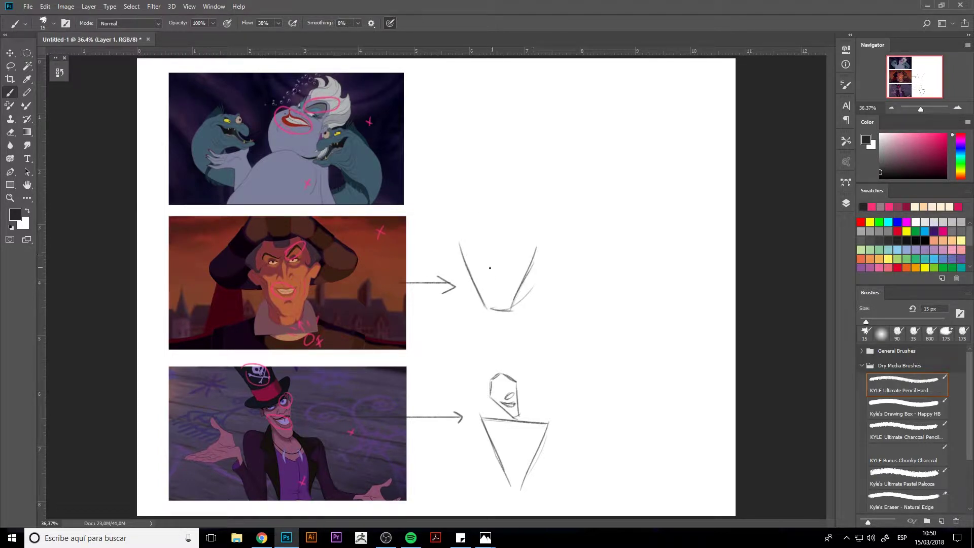
mouse_move(457, 236)
left_mouse_down()
mouse_move(484, 311)
mouse_move(512, 310)
mouse_move(536, 252)
mouse_move(462, 223)
mouse_move(518, 206)
mouse_move(538, 245)
left_mouse_up()
key("w")
left_click(539, 272)
key("e")
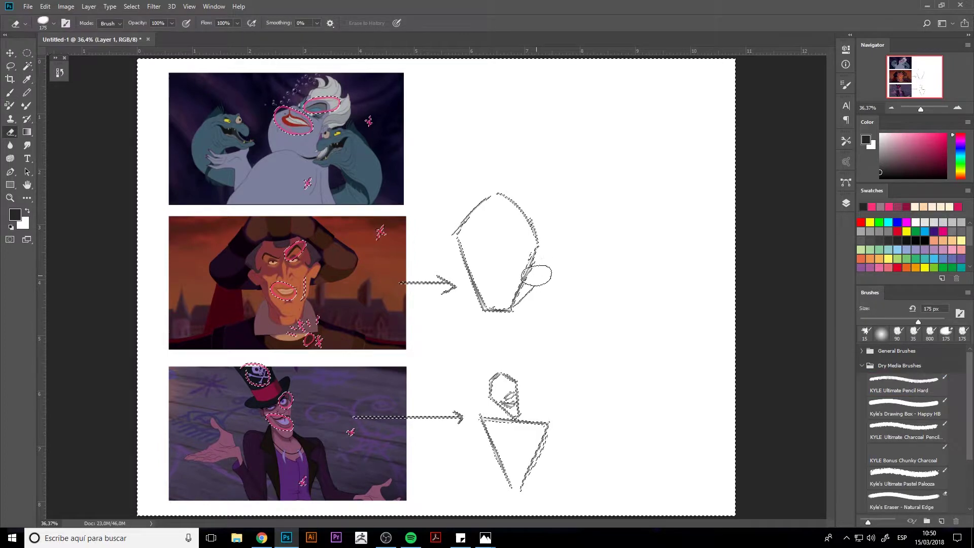
key("ctrl+shift+s")
key("Escape")
key("ctrl+d")
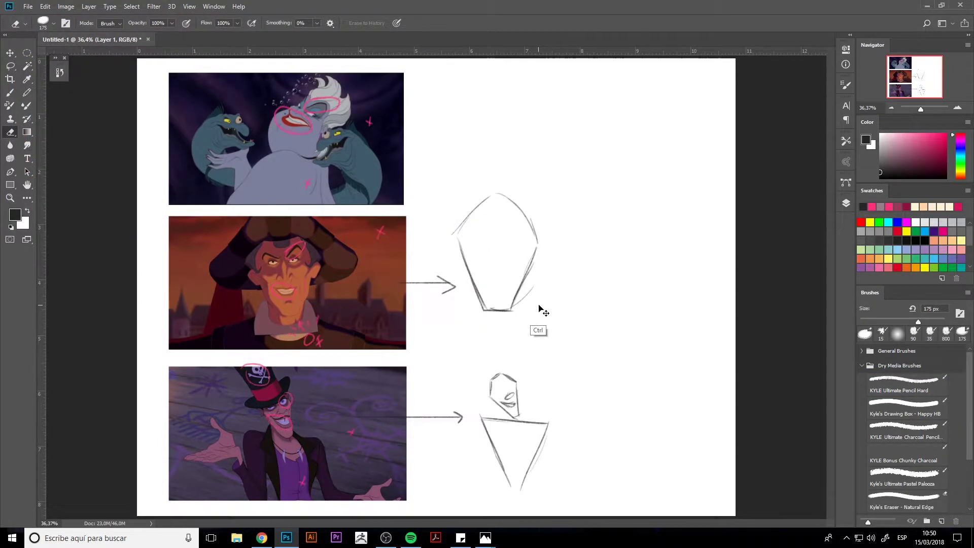
Erase the stray lines around the tapered head's jaw, reducing the eraser to 50 px, and sketch its nose and mouth.
mouse_move(542, 287)
left_mouse_down()
mouse_move(526, 314)
mouse_move(534, 294)
left_mouse_up()
key("bracketleft")
key("bracketleft")
key("bracketleft")
key("bracketleft")
key("bracketleft")
key("bracketleft")
key("bracketleft")
key("bracketleft")
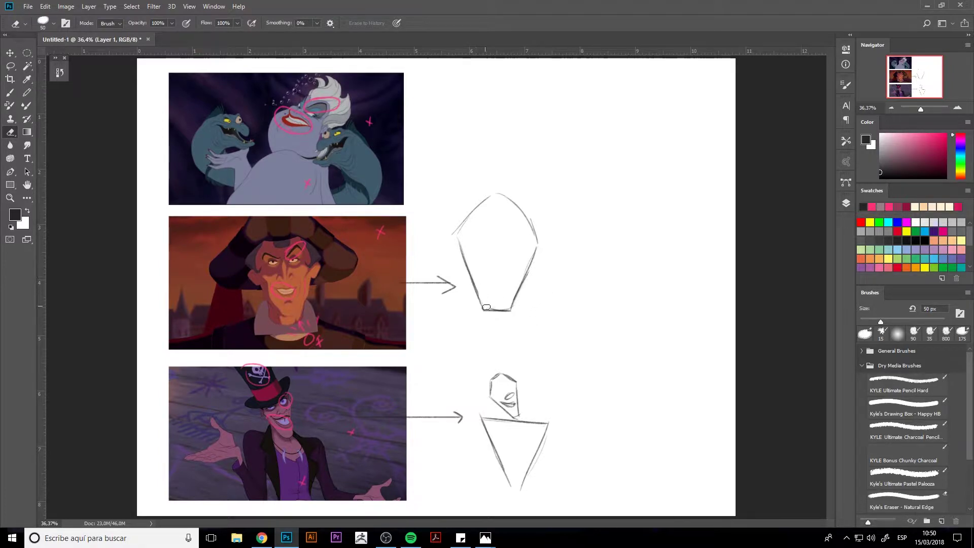
key("b")
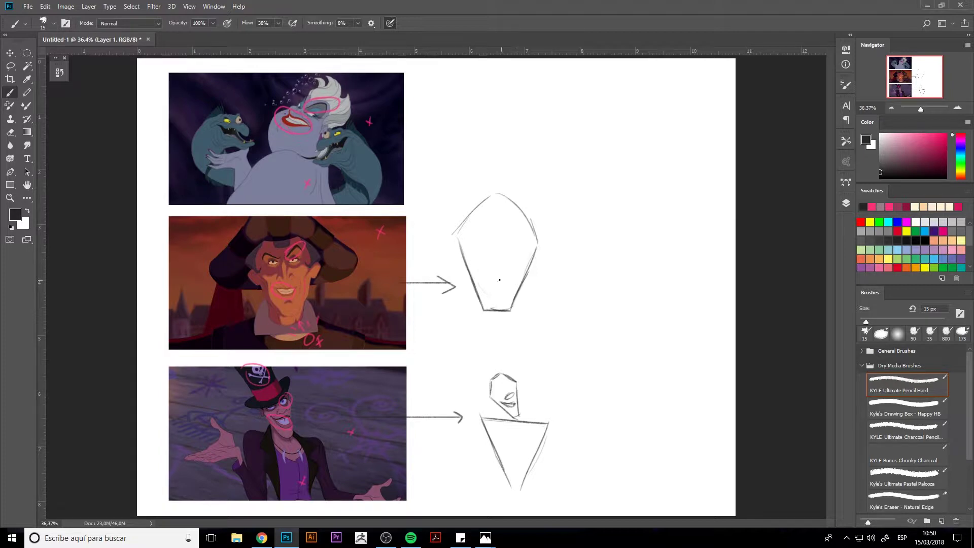
mouse_move(484, 264)
left_mouse_down()
mouse_move(481, 286)
mouse_move(515, 279)
mouse_move(496, 285)
mouse_move(513, 270)
mouse_move(497, 272)
left_mouse_up()
Beside the top image, sketch a round head with a bulging shape behind it, a curved body line and a mouth.
mouse_move(513, 76)
left_mouse_down()
mouse_move(472, 93)
mouse_move(514, 146)
left_mouse_up()
mouse_move(509, 76)
left_mouse_down()
mouse_move(466, 133)
mouse_move(506, 77)
mouse_move(463, 110)
mouse_move(441, 149)
mouse_move(496, 158)
mouse_move(498, 76)
mouse_move(472, 87)
mouse_move(444, 131)
mouse_move(468, 167)
left_mouse_up()
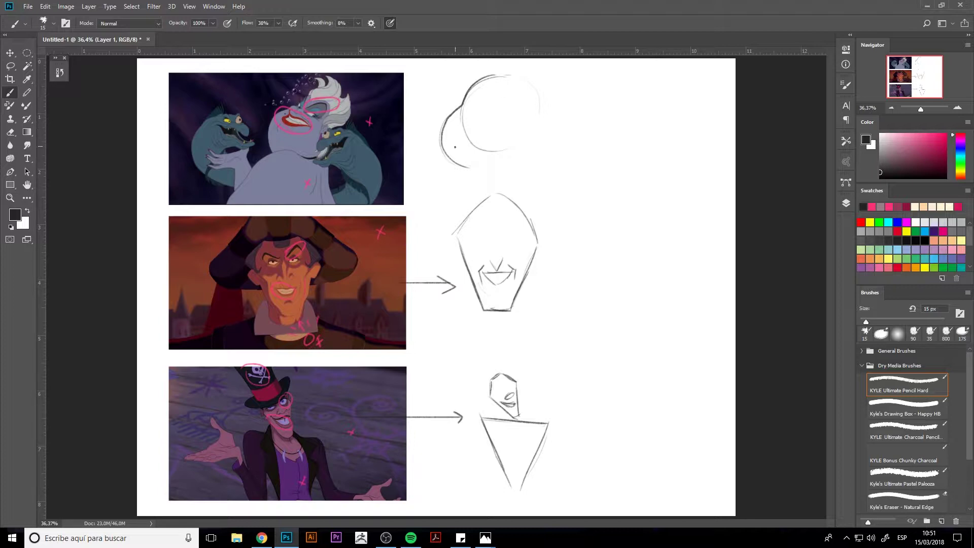
left_click_drag(486, 147, 461, 186)
mouse_move(470, 161)
left_mouse_down()
mouse_move(512, 153)
mouse_move(530, 175)
left_mouse_up()
mouse_move(475, 118)
left_mouse_down()
mouse_move(510, 116)
mouse_move(462, 119)
left_mouse_up()
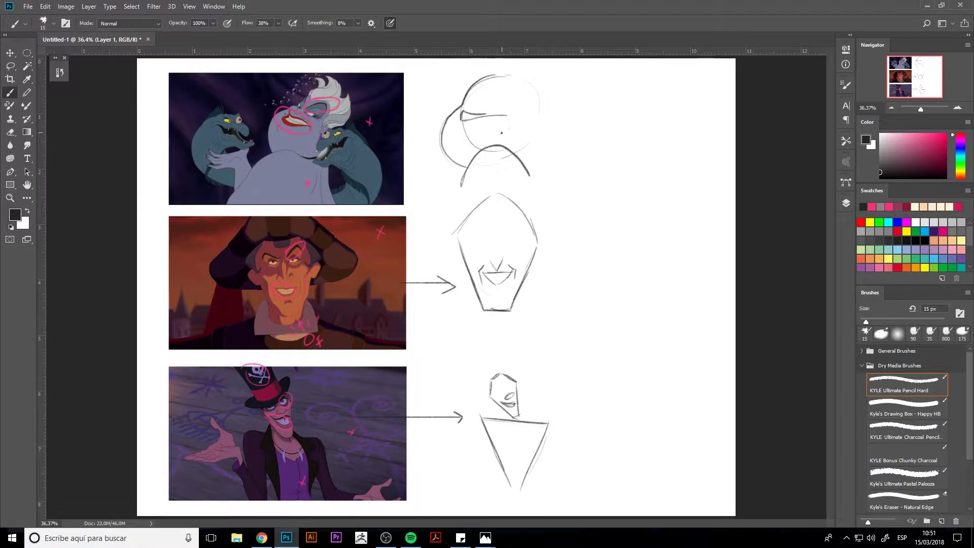
Add the ear, neck and shoulder lines and both eyes to the round character sketch.
mouse_move(529, 117)
left_mouse_down()
mouse_move(534, 110)
mouse_move(525, 126)
mouse_move(536, 120)
mouse_move(525, 153)
mouse_move(531, 173)
left_mouse_up()
left_click_drag(466, 164, 443, 190)
left_click_drag(473, 105, 479, 102)
left_click_drag(506, 105, 500, 102)
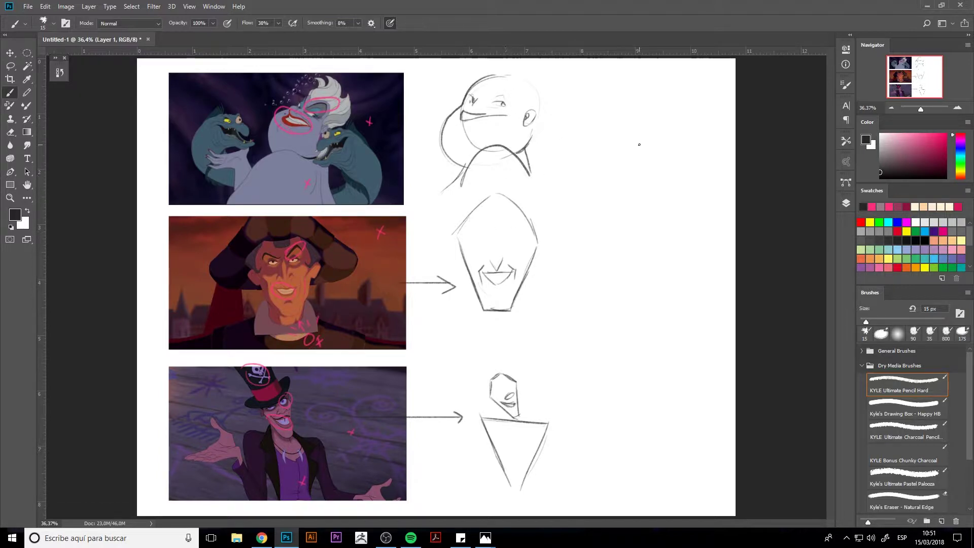
Draw an arrow from the round character to a detailed heavy-lidded eye under a high arched eyebrow.
left_click_drag(556, 141, 582, 146)
mouse_move(637, 112)
left_mouse_down()
mouse_move(666, 84)
mouse_move(689, 99)
left_mouse_up()
left_click_drag(633, 113, 668, 69)
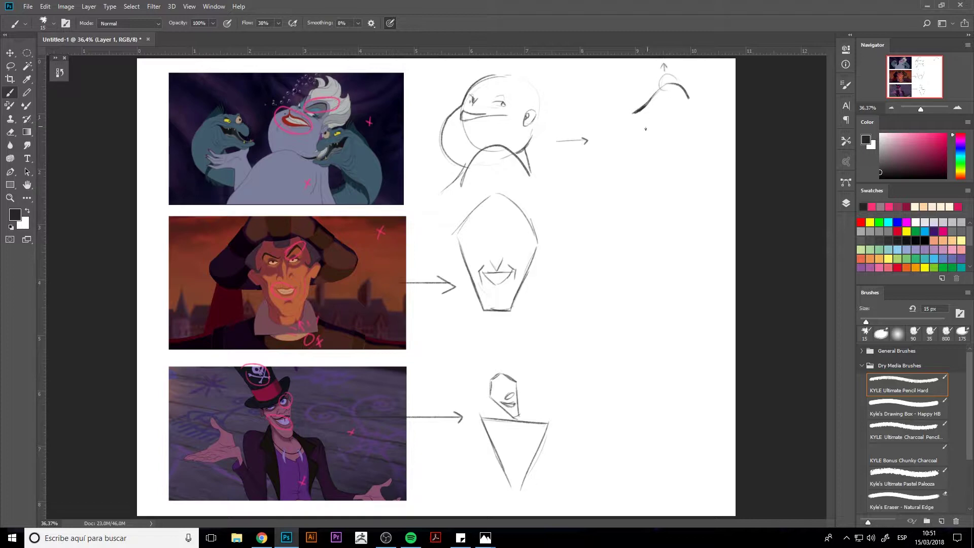
mouse_move(640, 128)
left_mouse_down()
mouse_move(669, 103)
mouse_move(685, 119)
mouse_move(681, 107)
mouse_move(656, 107)
mouse_move(639, 137)
mouse_move(675, 119)
mouse_move(642, 136)
mouse_move(705, 123)
mouse_move(705, 123)
left_mouse_up()
mouse_move(658, 132)
left_mouse_down()
mouse_move(648, 134)
mouse_move(683, 130)
mouse_move(676, 135)
left_mouse_up()
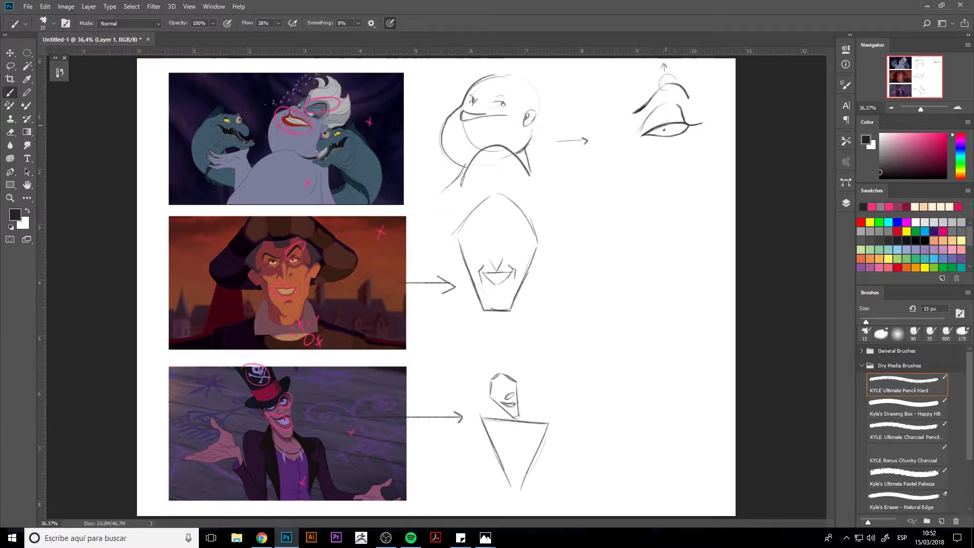
mouse_move(675, 123)
left_mouse_down()
mouse_move(660, 129)
mouse_move(680, 122)
left_mouse_up()
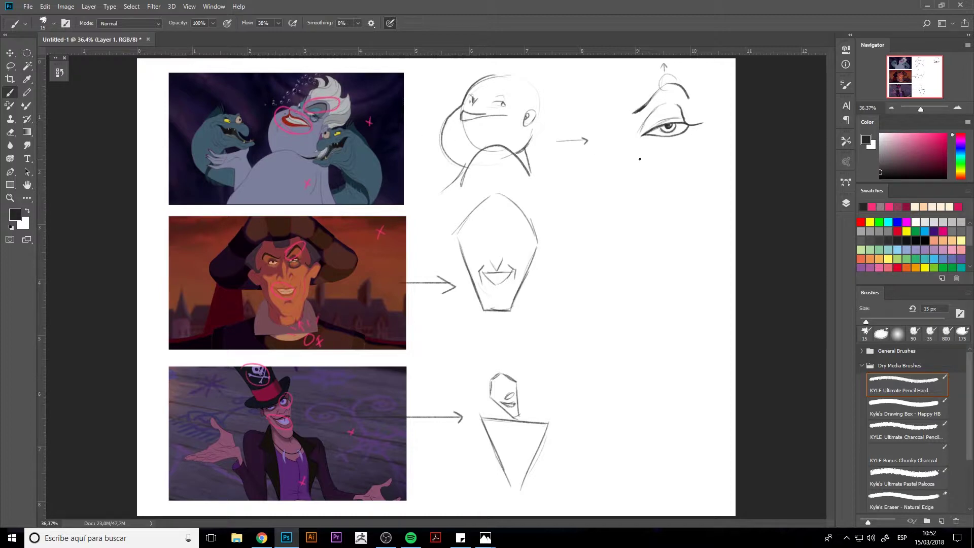
Add lines beneath the detailed eye and draw a second half-closed eye with a bag below it.
mouse_move(639, 138)
left_mouse_down()
mouse_move(659, 149)
mouse_move(691, 126)
mouse_move(675, 149)
left_mouse_up()
mouse_move(648, 159)
left_mouse_down()
mouse_move(607, 173)
mouse_move(652, 171)
mouse_move(614, 174)
mouse_move(627, 183)
mouse_move(652, 172)
mouse_move(619, 178)
mouse_move(635, 173)
left_mouse_up()
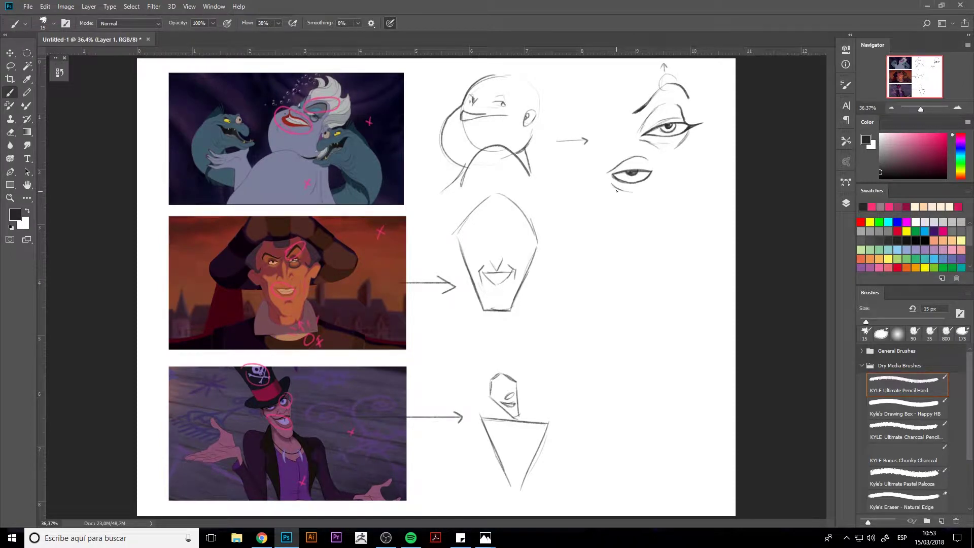
mouse_move(614, 179)
left_mouse_down()
mouse_move(612, 194)
mouse_move(604, 189)
left_mouse_up()
Sketch a three-quarter head outline with a pointed chin and an ear to the right of the tapered head.
left_click_drag(639, 209, 610, 264)
mouse_move(632, 210)
left_mouse_down()
mouse_move(669, 217)
mouse_move(610, 260)
mouse_move(624, 301)
mouse_move(671, 270)
mouse_move(621, 302)
mouse_move(615, 222)
mouse_move(672, 256)
mouse_move(670, 269)
mouse_move(683, 243)
mouse_move(674, 265)
left_mouse_up()
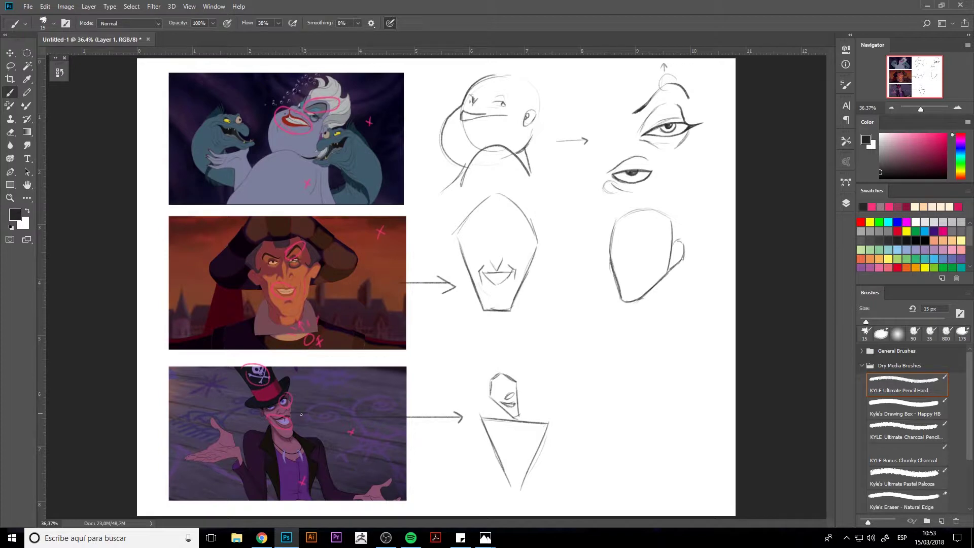
In light pink, point arrows at the noses in the bottom and middle images and circle the nose in the top image.
left_click(908, 133)
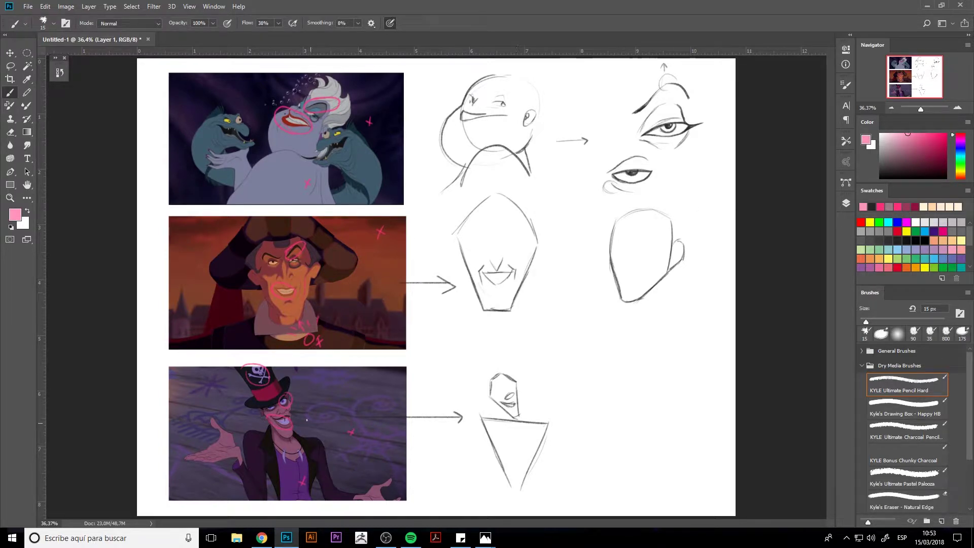
mouse_move(311, 413)
left_mouse_down()
mouse_move(293, 413)
mouse_move(304, 423)
left_mouse_up()
mouse_move(313, 274)
left_mouse_down()
mouse_move(288, 275)
mouse_move(295, 279)
left_mouse_up()
In dark grey, draw the eyebrows, eyes, nose, mouth, cheek line and hairline on the three-quarter head.
left_click(872, 207)
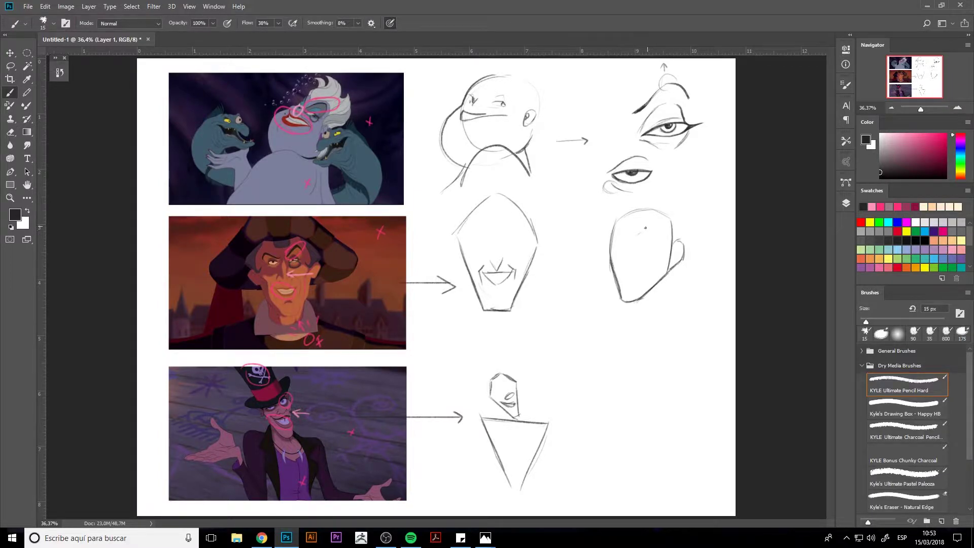
mouse_move(636, 234)
left_mouse_down()
mouse_move(657, 235)
mouse_move(619, 227)
mouse_move(623, 235)
mouse_move(616, 223)
mouse_move(638, 249)
mouse_move(651, 250)
mouse_move(640, 252)
mouse_move(655, 249)
mouse_move(622, 247)
left_mouse_up()
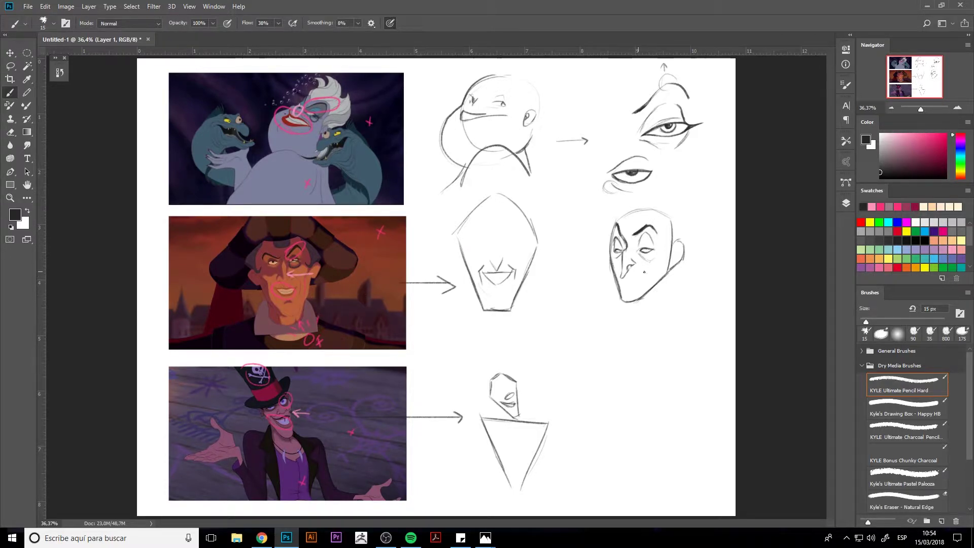
left_click_drag(659, 258, 647, 290)
left_click_drag(657, 212, 660, 236)
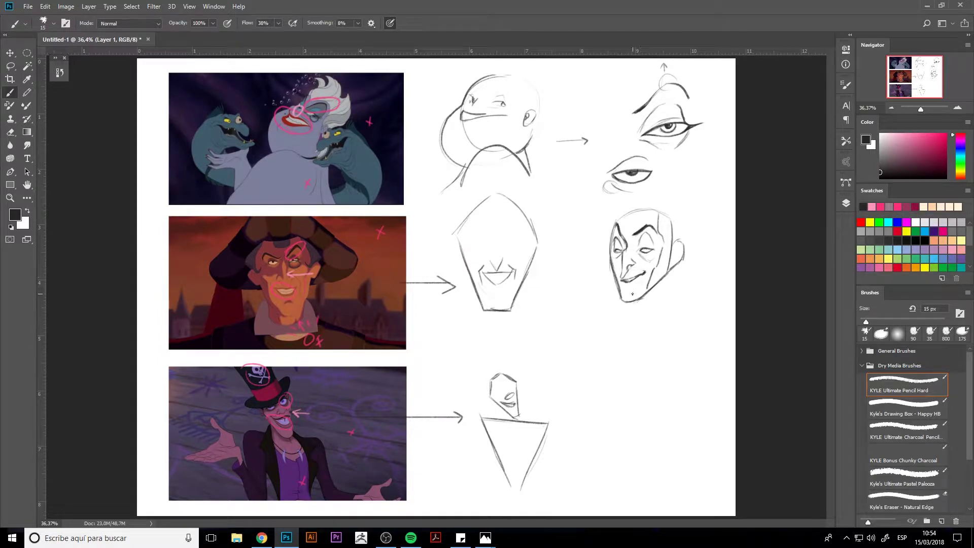
Clean up the three-quarter face around the mouth with the eraser and darken its eye details with the brush at 20 px.
key("e")
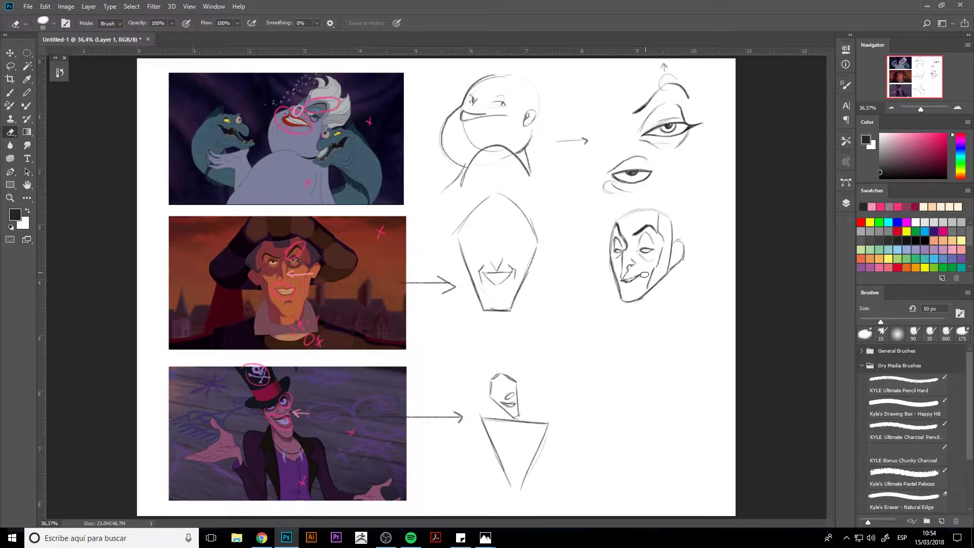
key("b")
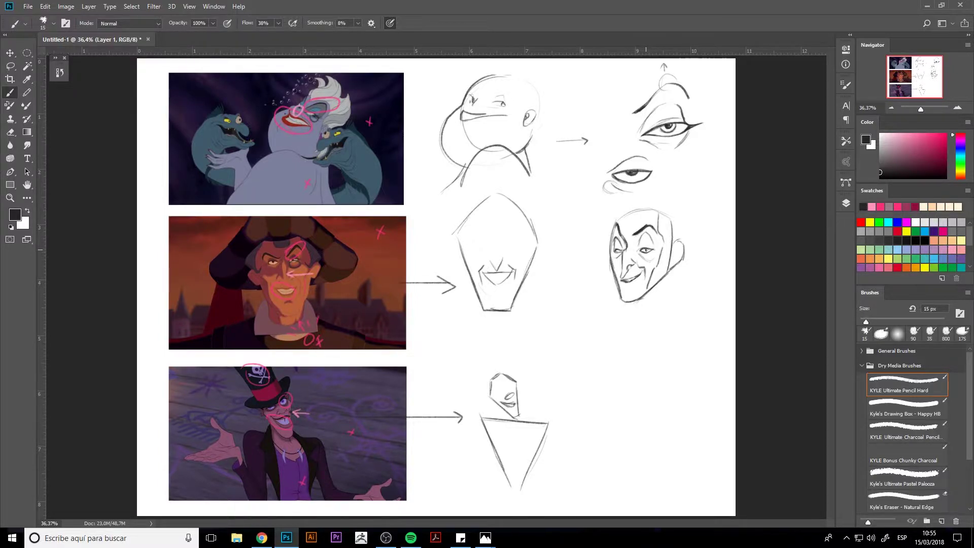
key("ctrl+alt")
key("bracketright")
key("alt+shift")
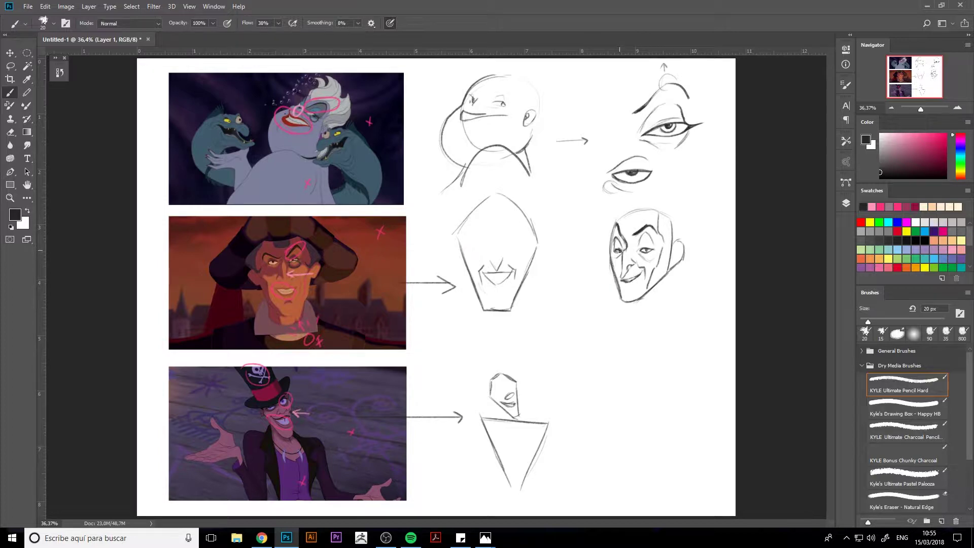
Touch up the three-quarter face with the eraser at 15 px and draw the ear's outline and inner folds with the pencil brush.
key("e")
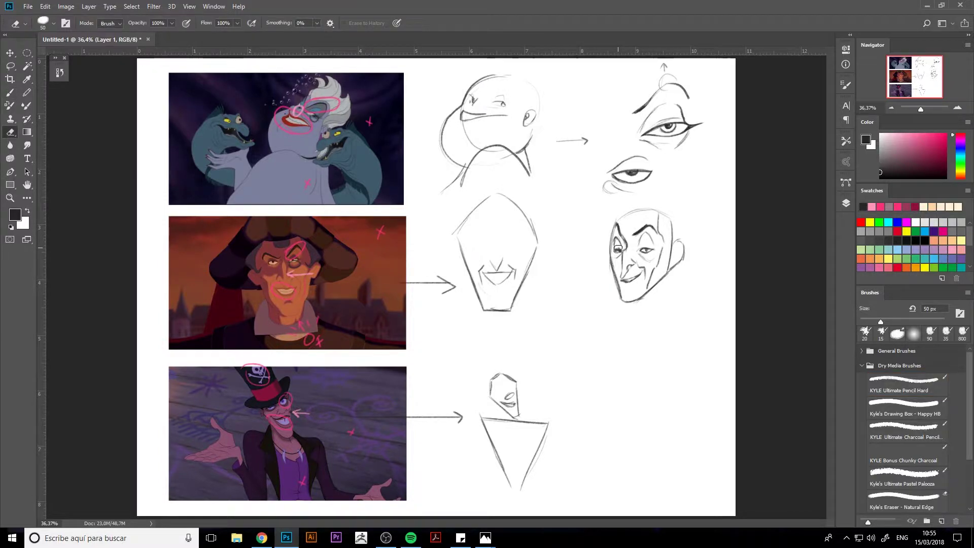
key("bracketleft")
key("bracketleft")
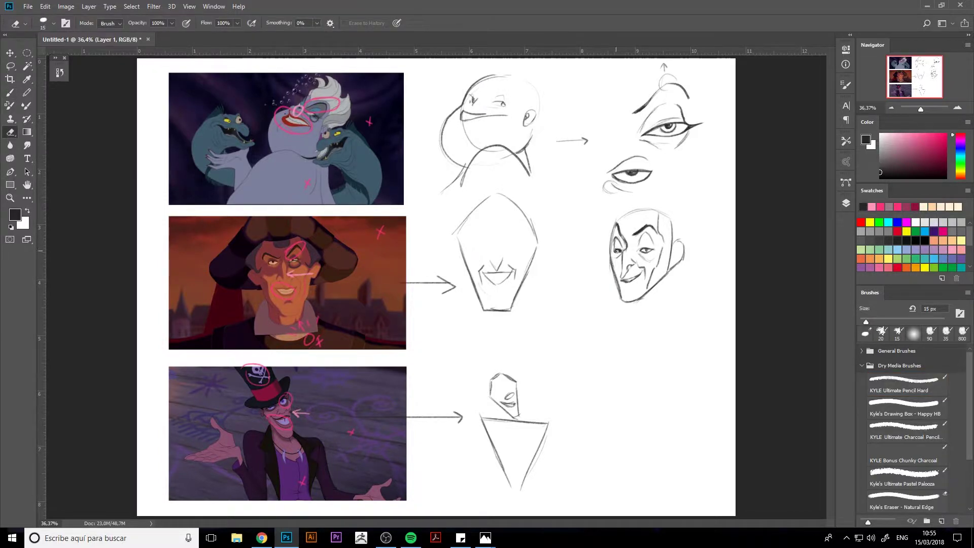
key("b")
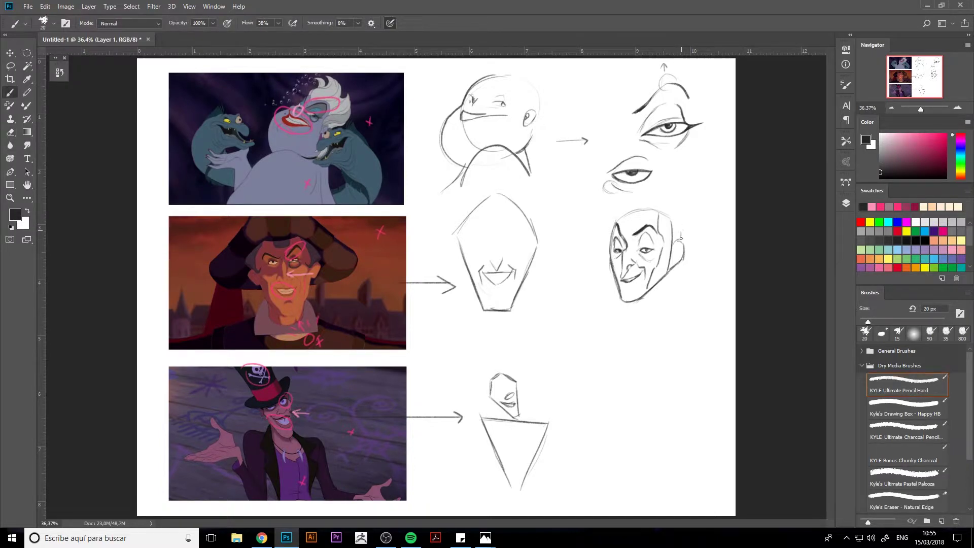
left_click_drag(681, 238, 674, 261)
key("bracketleft")
key("bracketleft")
key("bracketright")
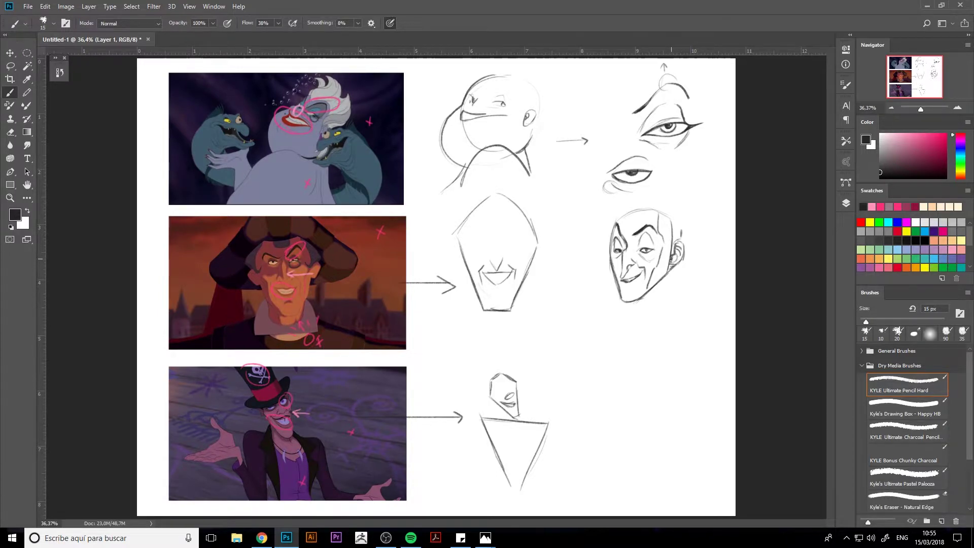
left_click_drag(671, 256, 679, 265)
Clean up the three-quarter head, add its chin crease, and mark the chins on the three reference images in dark grey.
key("e")
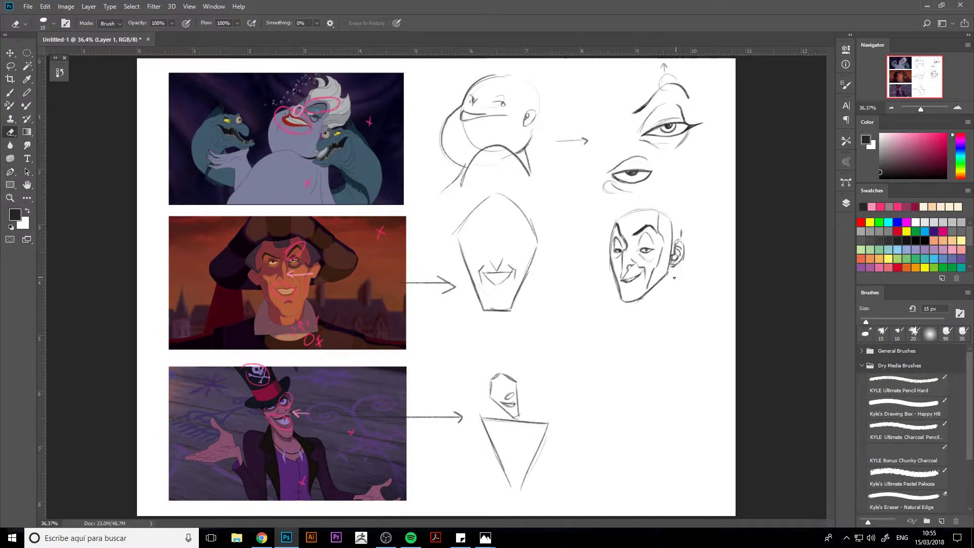
key("b")
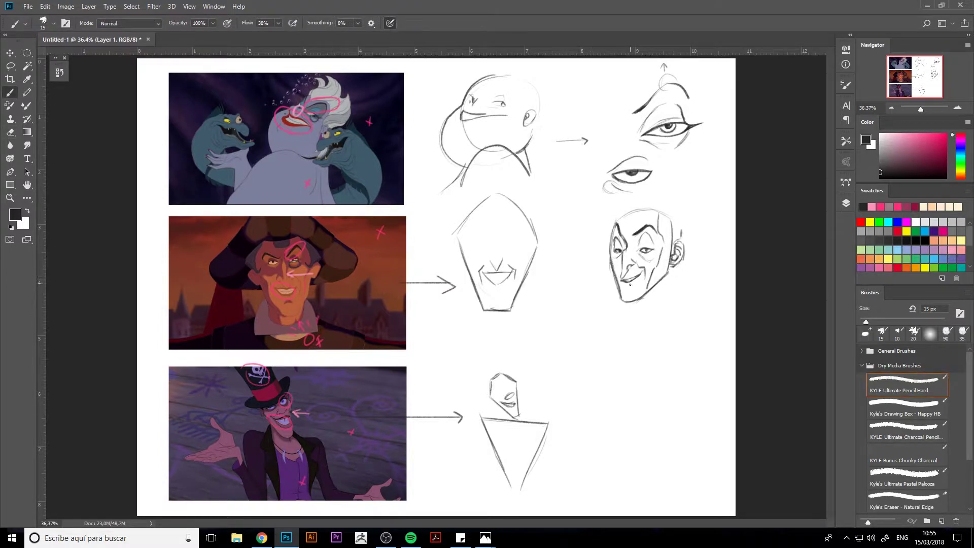
left_click_drag(628, 290, 629, 292)
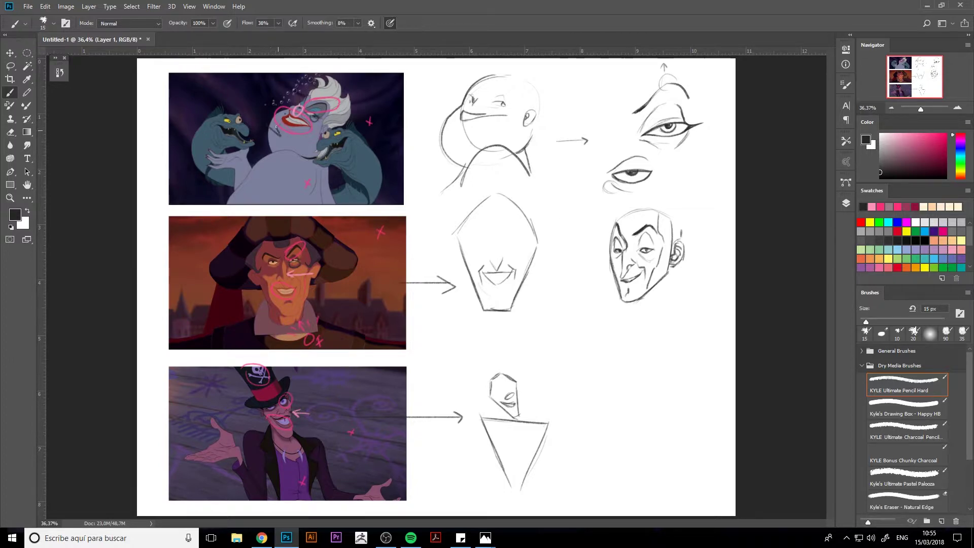
mouse_move(287, 302)
left_mouse_down()
mouse_move(284, 314)
mouse_move(288, 303)
left_mouse_up()
key("e")
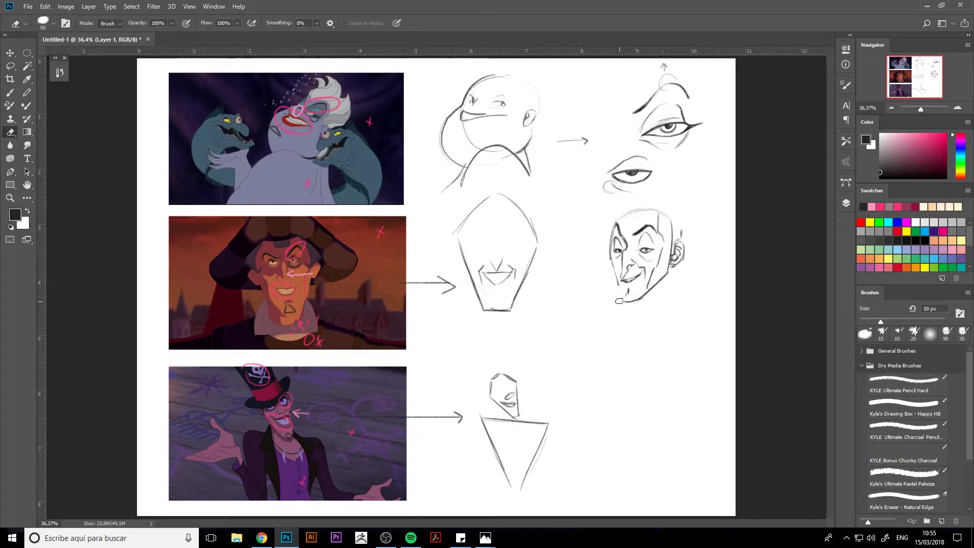
key("b")
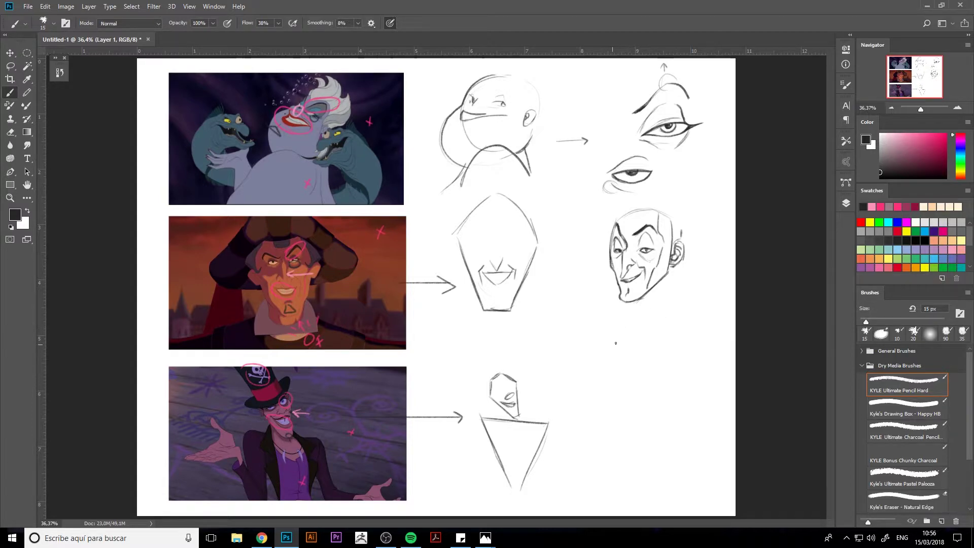
Sketch the forehead, brow, pointed nose, eye and temple line of a profile head below the three-quarter head.
left_click_drag(650, 328, 623, 379)
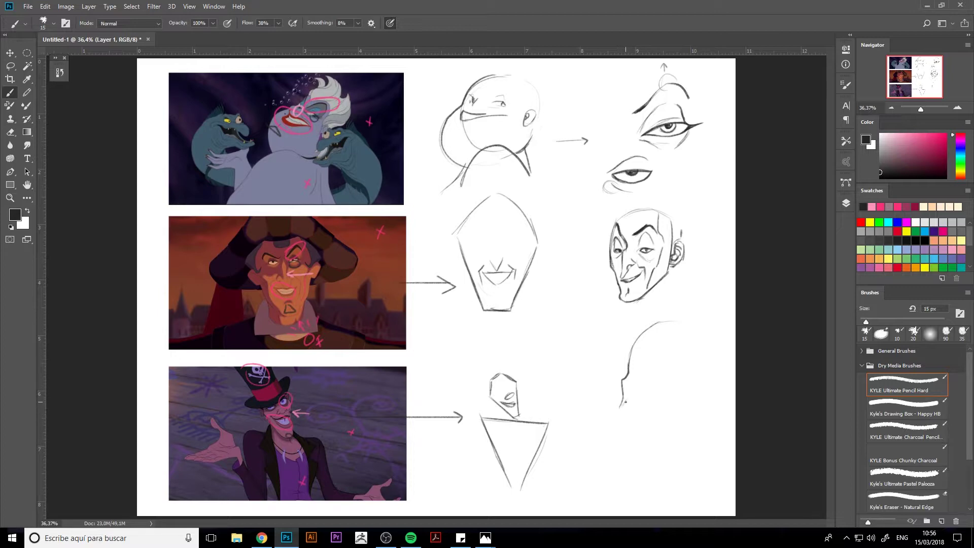
left_click_drag(631, 385, 619, 409)
mouse_move(641, 342)
left_mouse_down()
mouse_move(648, 353)
mouse_move(632, 353)
left_mouse_up()
key("bracketleft")
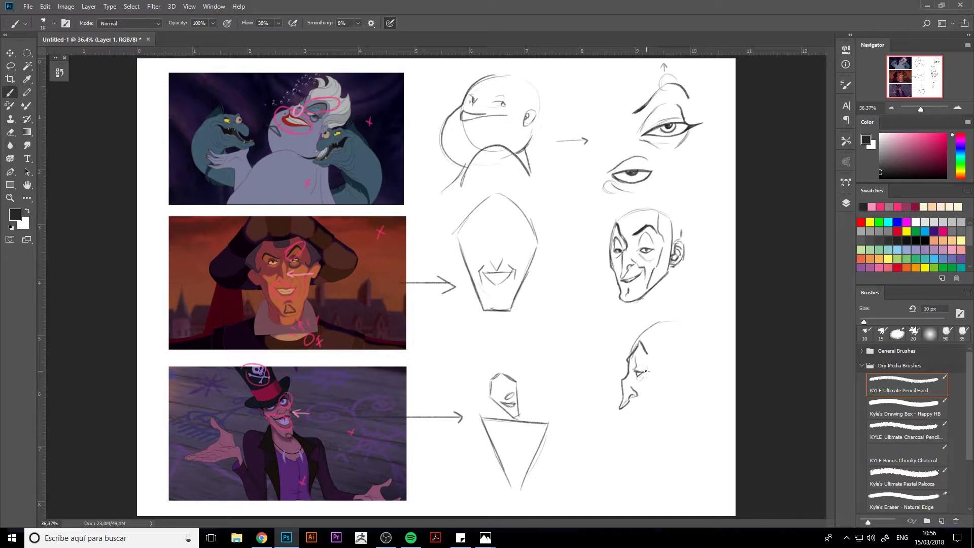
left_click_drag(645, 374, 642, 378)
left_click_drag(659, 350, 656, 369)
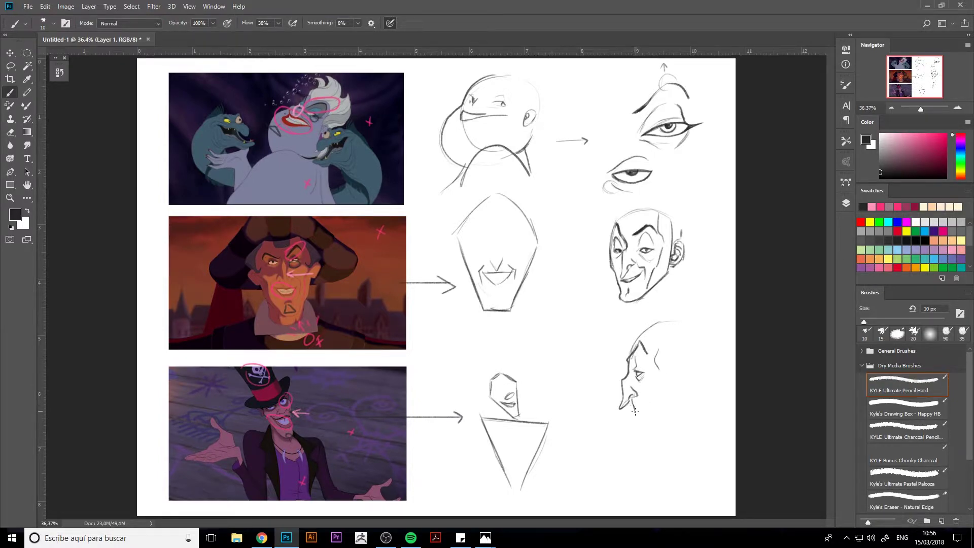
Draw the profile head's mouth, chin, jaw, ear and cheek lines with the brush at 15 px.
mouse_move(633, 405)
left_mouse_down()
mouse_move(636, 432)
mouse_move(671, 411)
mouse_move(675, 381)
left_mouse_up()
key("bracketright")
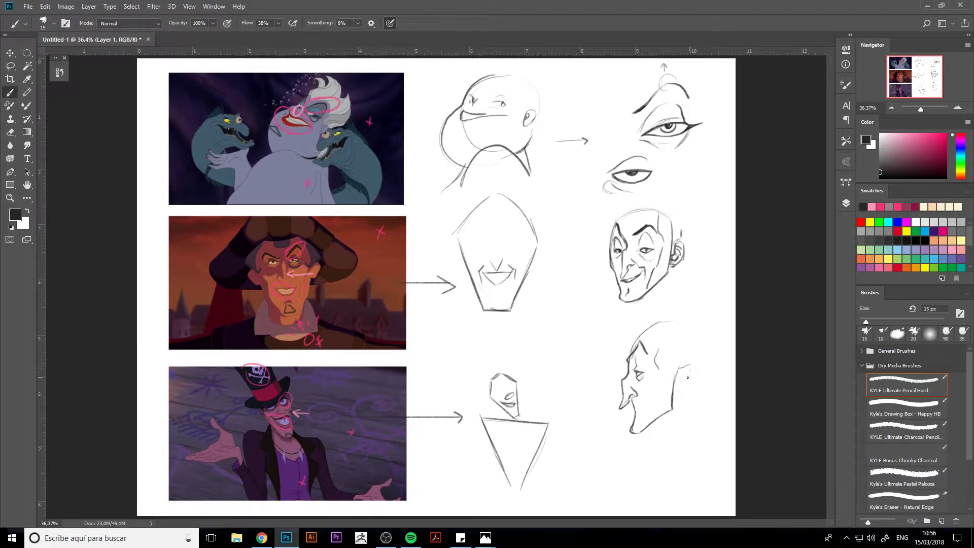
mouse_move(688, 364)
left_mouse_down()
mouse_move(685, 391)
mouse_move(678, 377)
mouse_move(677, 385)
mouse_move(687, 368)
mouse_move(650, 408)
left_mouse_up()
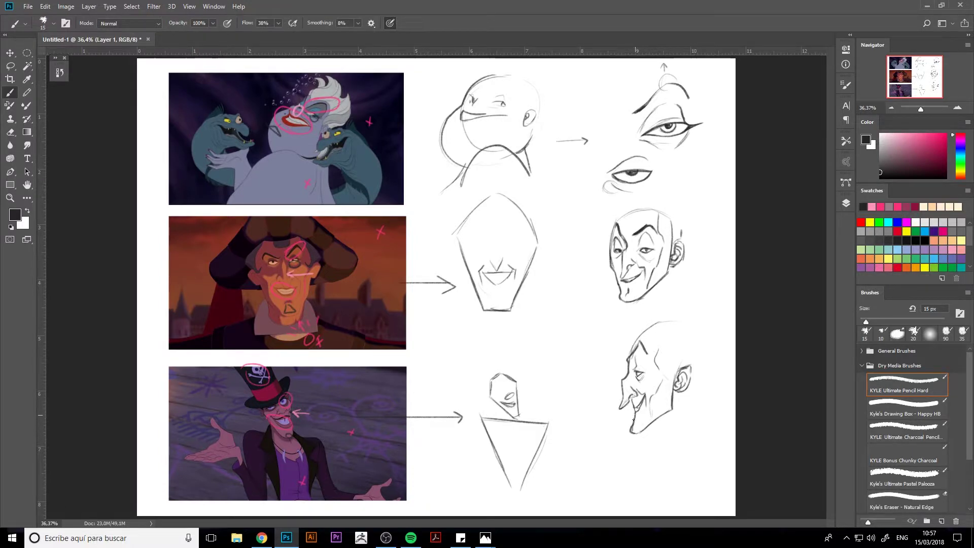
Clean up the profile's mouth with the eraser at 15 px and draw the skull curve and back of the neck.
key("e")
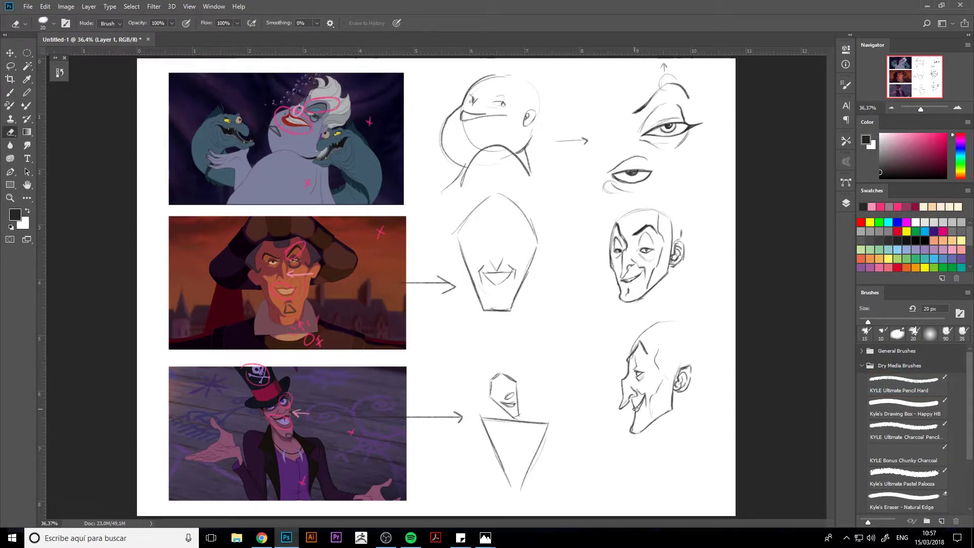
key("bracketleft")
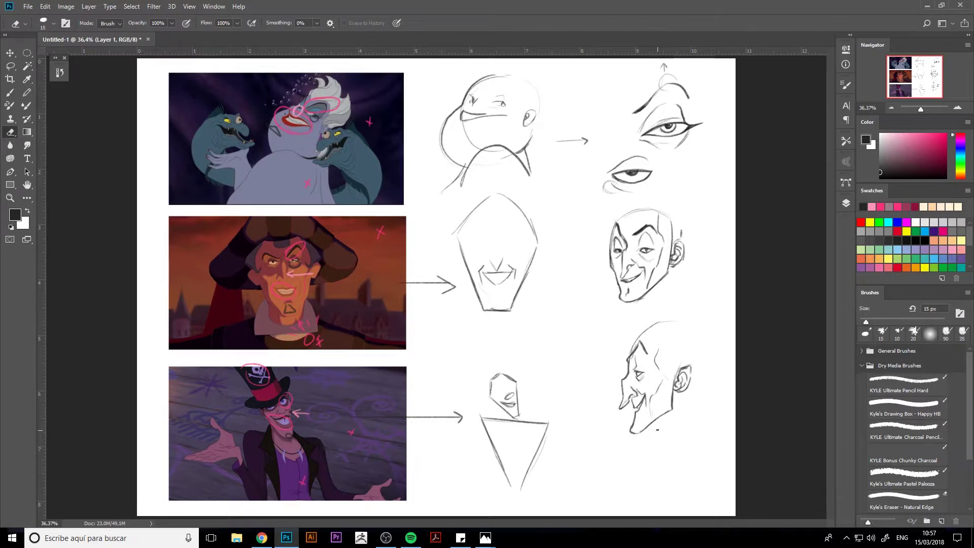
key("b")
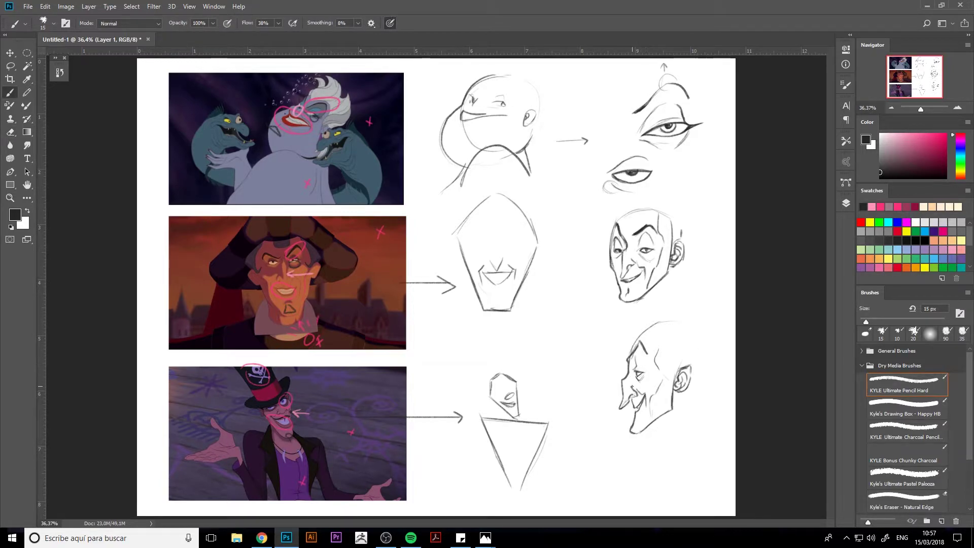
mouse_move(642, 330)
left_mouse_down()
mouse_move(697, 321)
mouse_move(714, 361)
mouse_move(696, 421)
left_mouse_up()
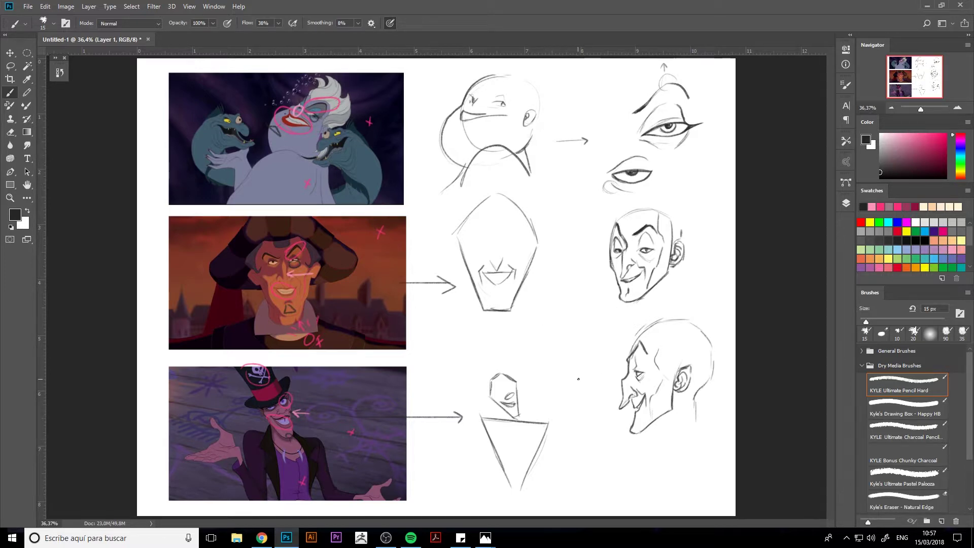
Switch to pink, try marking the profile head's nose, brow and cheek, and undo all of these marks.
left_click(921, 134)
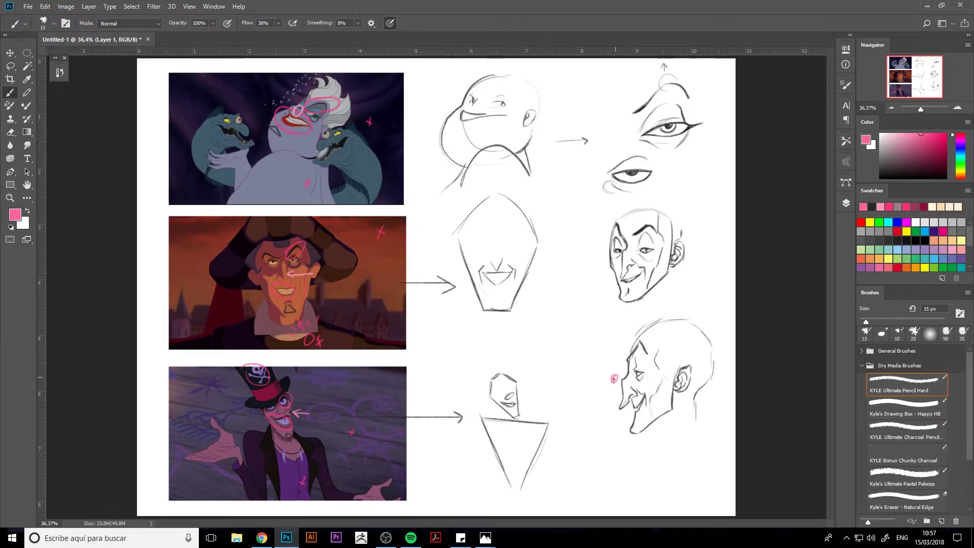
left_click_drag(602, 366, 614, 379)
left_click_drag(624, 334, 637, 346)
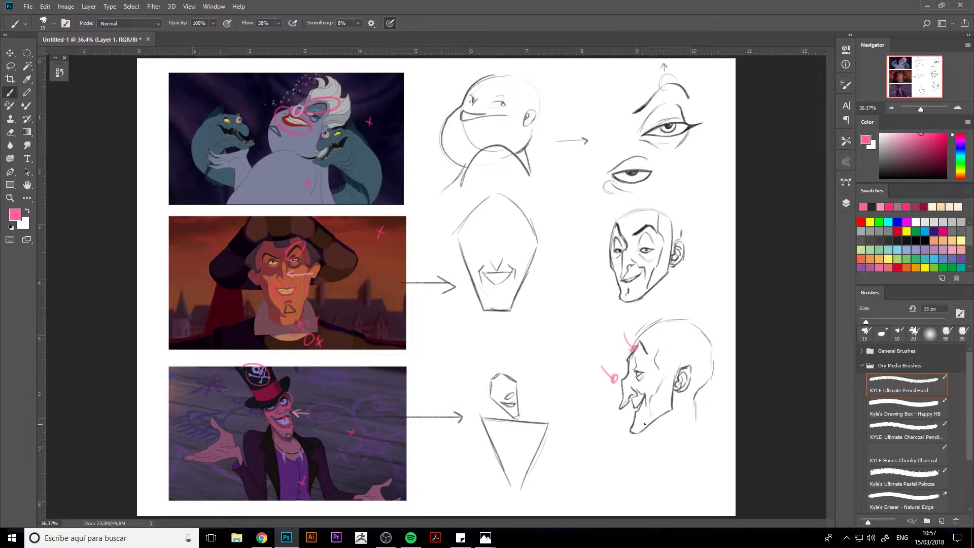
left_click_drag(665, 380, 658, 391)
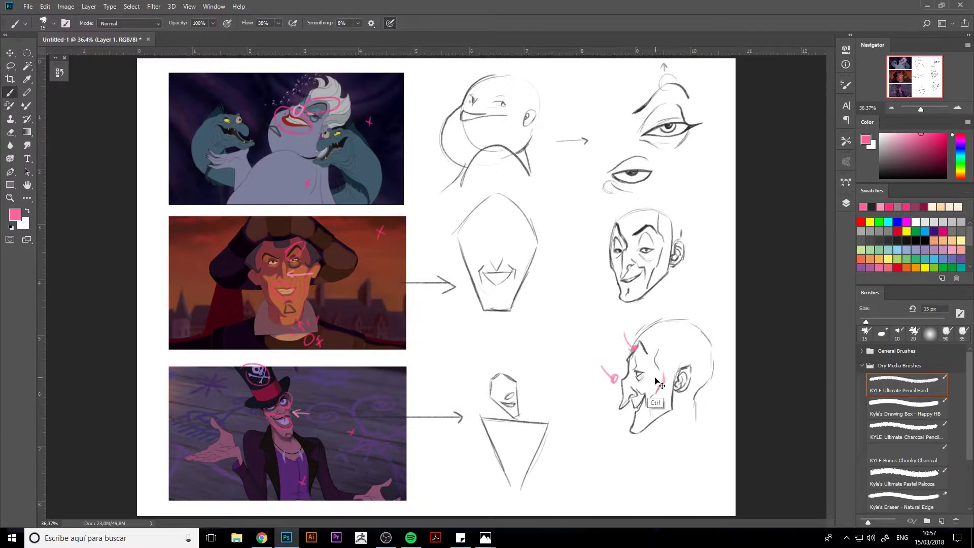
key("ctrl+alt+z")
key("ctrl+alt+z")
key("ctrl+alt+z")
key("ctrl+alt+z")
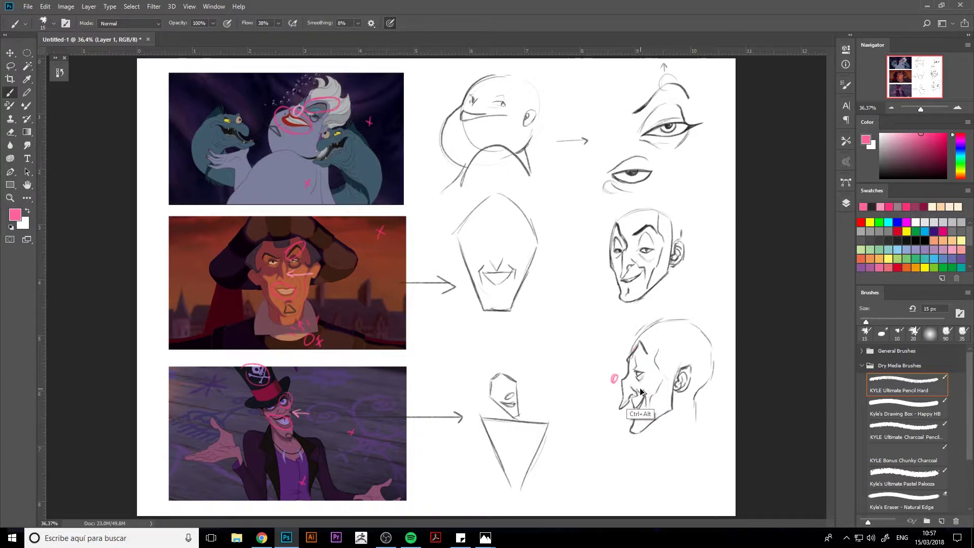
key("ctrl+alt+z")
Draw a downward-pointing pink triangle as a face shape beside the profile head.
mouse_move(534, 327)
left_mouse_down()
mouse_move(561, 390)
mouse_move(557, 371)
mouse_move(570, 382)
mouse_move(580, 362)
mouse_move(565, 389)
mouse_move(600, 328)
mouse_move(572, 379)
left_mouse_up()
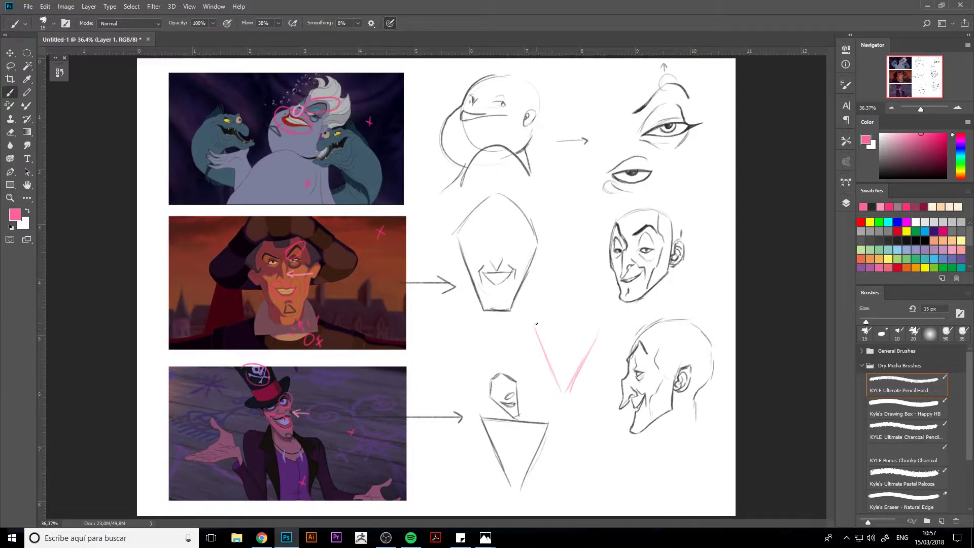
mouse_move(536, 323)
left_mouse_down()
mouse_move(603, 323)
mouse_move(568, 391)
left_mouse_up()
left_click_drag(536, 328, 565, 397)
left_click_drag(576, 382, 566, 396)
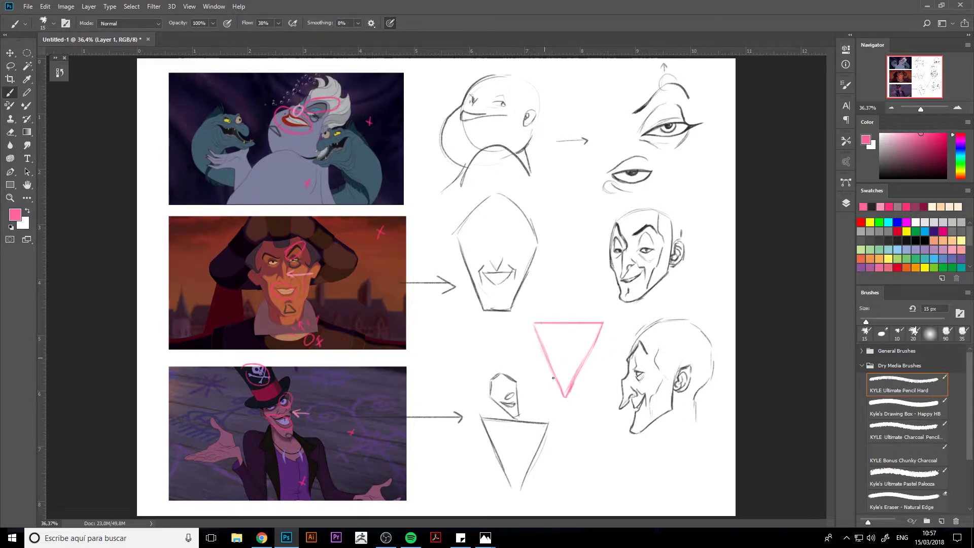
Add small pink triangles for the brows, eyes, nose and mouth, plus ear-like triangles on both sides of the face.
mouse_move(557, 368)
left_mouse_down()
mouse_move(562, 385)
mouse_move(572, 370)
left_mouse_up()
mouse_move(547, 339)
left_mouse_down()
mouse_move(573, 342)
mouse_move(577, 353)
mouse_move(587, 337)
mouse_move(552, 322)
mouse_move(545, 335)
mouse_move(576, 324)
mouse_move(572, 333)
mouse_move(584, 334)
mouse_move(578, 325)
mouse_move(584, 336)
mouse_move(533, 352)
mouse_move(555, 376)
left_mouse_up()
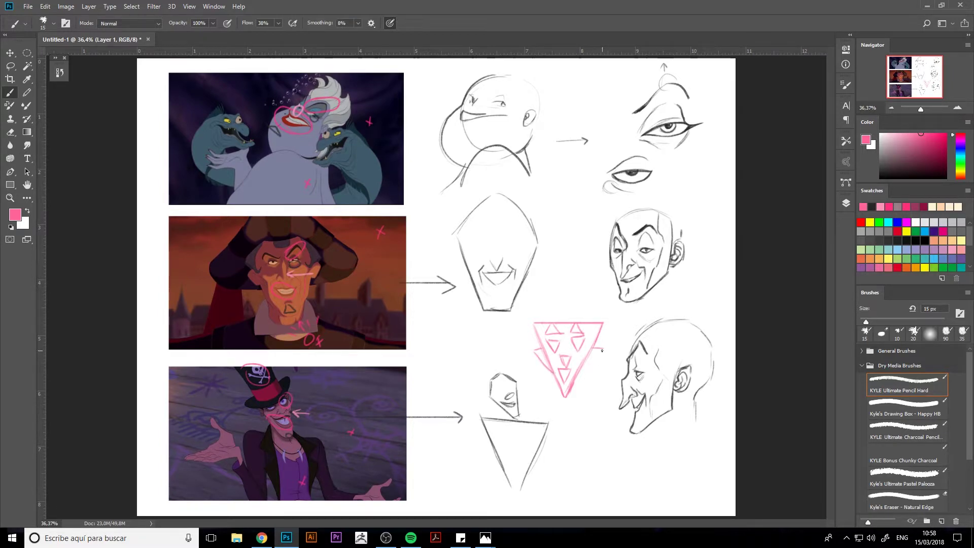
left_click_drag(603, 349, 581, 372)
Lasso the three-quarter head and move it up and right, close to the page's right edge.
key("l")
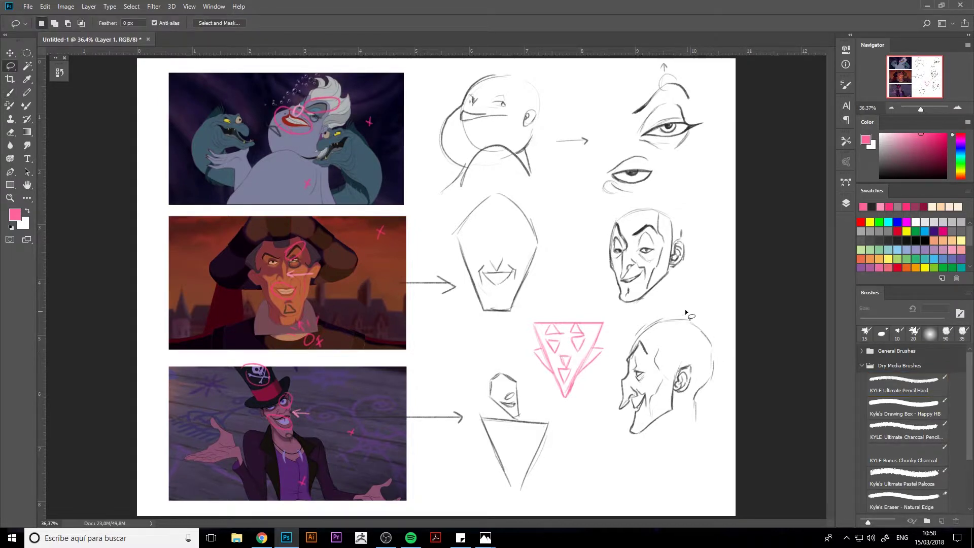
mouse_move(688, 287)
left_mouse_down()
mouse_move(652, 307)
mouse_move(614, 297)
mouse_move(598, 231)
mouse_move(648, 195)
mouse_move(698, 265)
mouse_move(677, 285)
mouse_move(699, 246)
left_mouse_up()
key("ctrl+t")
key("Return")
key("ctrl+d")
Lasso the profile head, shrink it slightly and place it between the tapered head shape and the three-quarter head.
mouse_move(681, 302)
left_mouse_down()
mouse_move(656, 312)
mouse_move(633, 331)
mouse_move(614, 382)
mouse_move(613, 444)
mouse_move(691, 442)
mouse_move(720, 397)
mouse_move(724, 328)
mouse_move(668, 306)
mouse_move(713, 318)
left_mouse_up()
key("ctrl+t")
mouse_move(687, 372)
left_mouse_down()
mouse_move(683, 321)
mouse_move(602, 235)
mouse_move(622, 245)
left_mouse_up()
key("Return")
key("ctrl+d")
Select the pink triangle face, enlarge it and move it into the free area below the two heads.
mouse_move(624, 365)
left_mouse_down()
mouse_move(590, 410)
mouse_move(560, 414)
mouse_move(517, 331)
mouse_move(555, 307)
mouse_move(619, 321)
mouse_move(625, 374)
mouse_move(584, 357)
mouse_move(650, 382)
left_mouse_up()
key("ctrl+t")
left_click_drag(703, 326, 732, 297)
left_click_drag(676, 357, 678, 350)
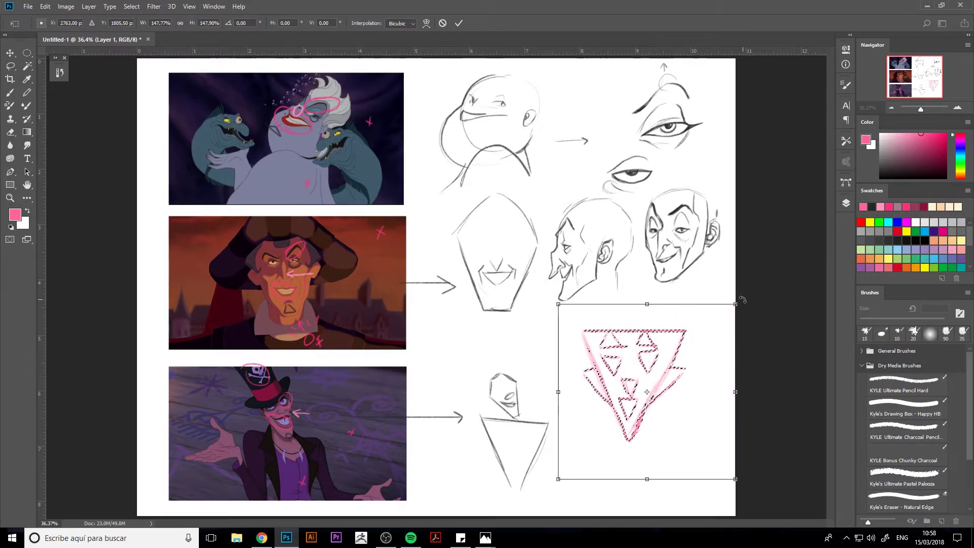
left_click_drag(743, 301, 755, 298)
left_click_drag(671, 364, 681, 361)
key("Return")
key("l")
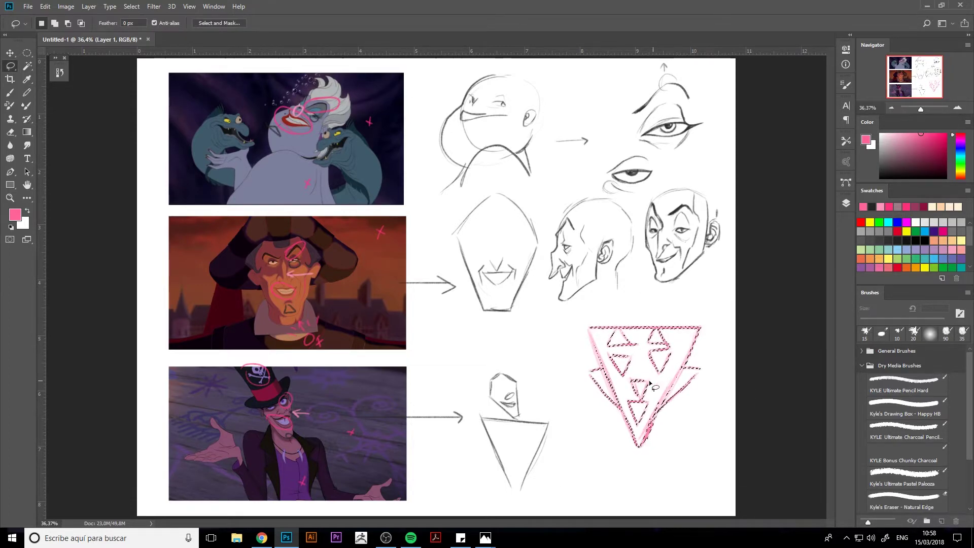
Fade the pink triangle face to a faint guide with the eraser at 1000 px and clear the selection.
key("e")
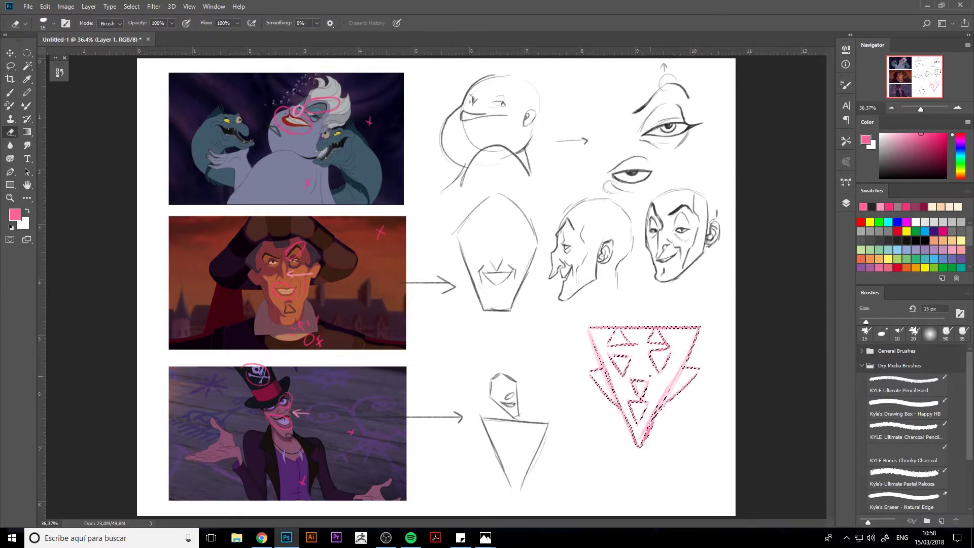
key("bracketright")
key("bracketright")
key("bracketright")
key("bracketright")
key("bracketright")
key("bracketright")
key("bracketright")
key("bracketright")
key("bracketright")
key("bracketright")
key("bracketright")
key("bracketright")
key("bracketright")
key("bracketright")
key("bracketright")
key("bracketright")
key("bracketright")
key("bracketright")
key("bracketright")
key("bracketright")
key("bracketright")
mouse_move(619, 347)
left_mouse_down()
mouse_move(685, 467)
mouse_move(683, 382)
mouse_move(603, 387)
mouse_move(708, 325)
mouse_move(637, 391)
mouse_move(617, 353)
mouse_move(722, 348)
mouse_move(660, 420)
mouse_move(579, 334)
mouse_move(683, 337)
mouse_move(724, 326)
mouse_move(692, 329)
left_mouse_up()
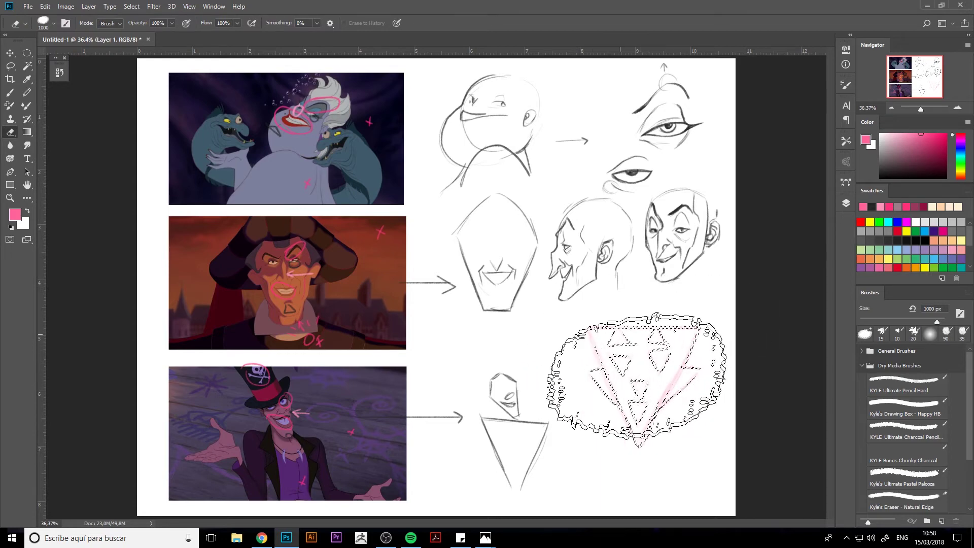
key("ctrl+d")
Sketch the left edge of the face and its pointed ear over the pink guide with the dark pencil, reducing it to 10 px.
key("b")
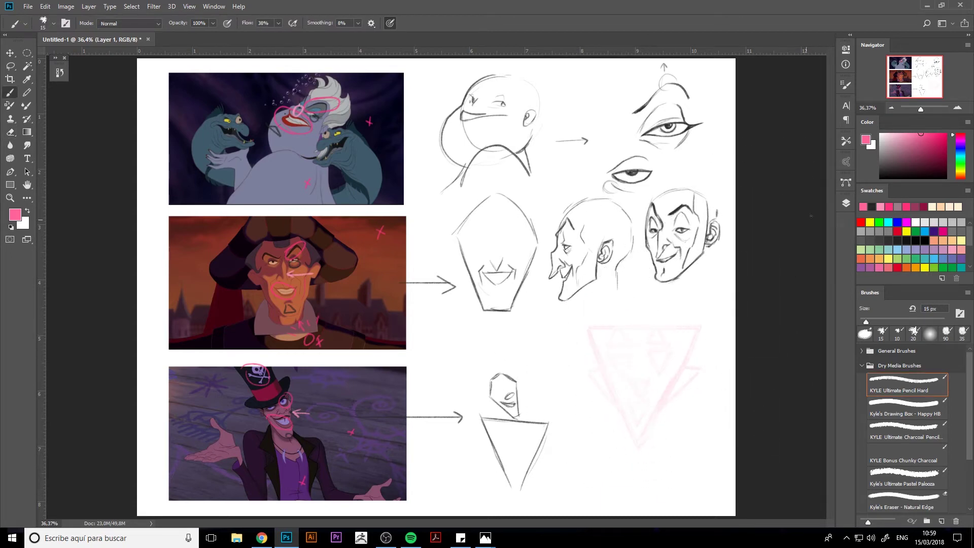
left_click(872, 207)
left_click(599, 340)
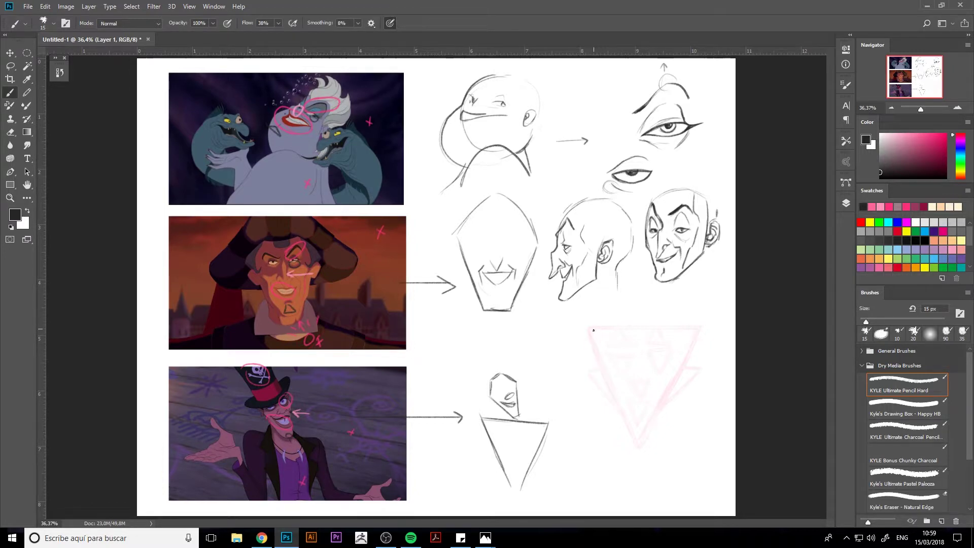
left_click_drag(592, 325, 627, 419)
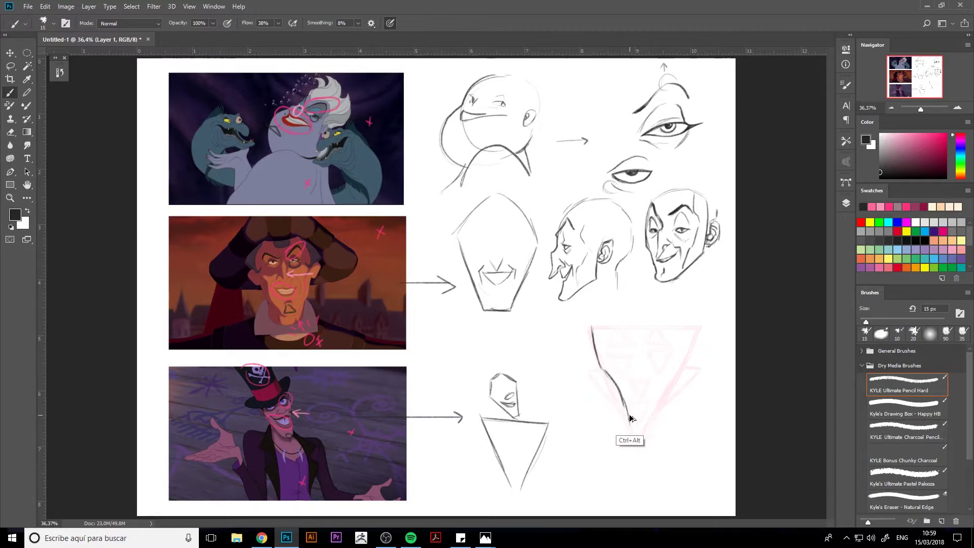
key("ctrl+alt+z")
key("ctrl+alt+z")
key("bracketleft")
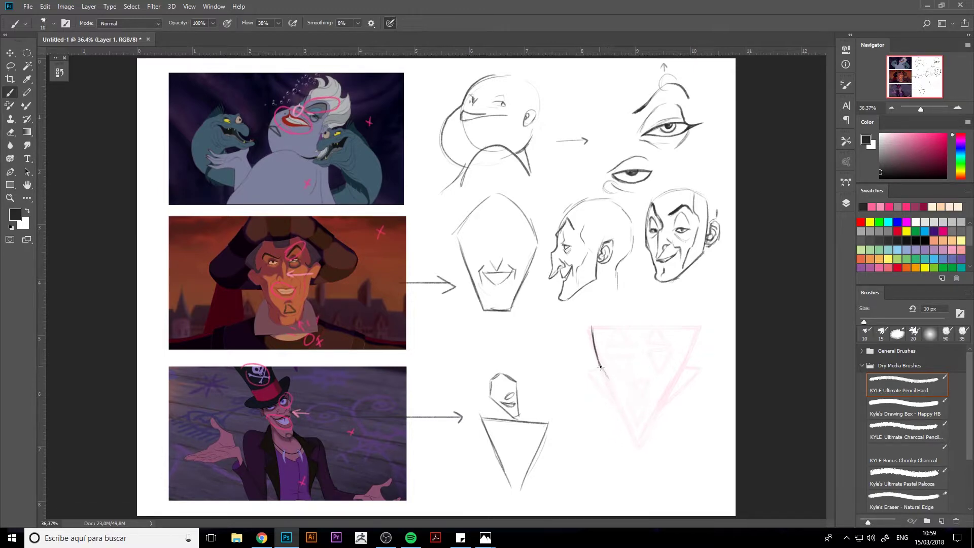
left_click_drag(602, 369, 640, 440)
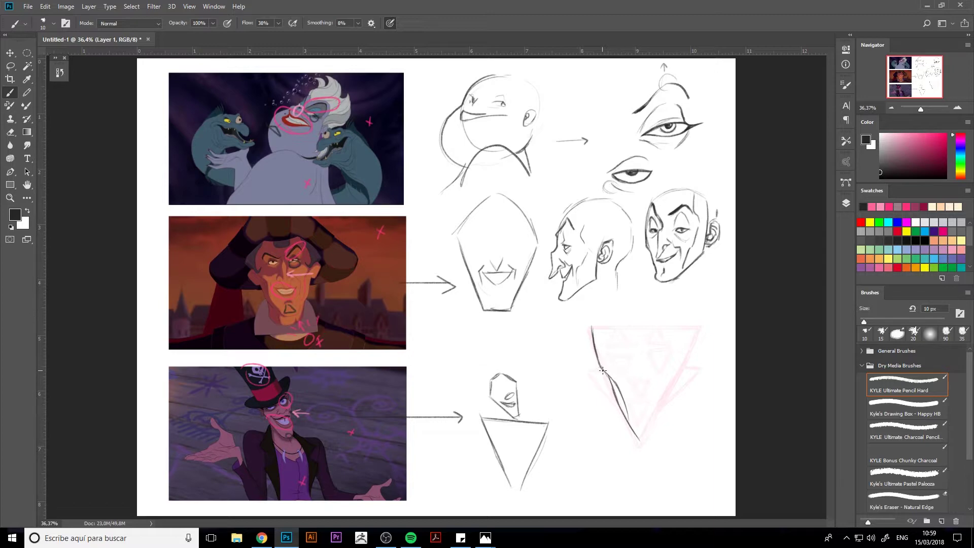
mouse_move(602, 369)
left_mouse_down()
mouse_move(590, 374)
mouse_move(611, 391)
left_mouse_up()
Draw two peaked eyebrows and the rounded skull above the pink triangle with the pencil at 15 px.
key("bracketright")
mouse_move(606, 340)
left_mouse_down()
mouse_move(619, 318)
mouse_move(633, 341)
mouse_move(607, 333)
mouse_move(616, 316)
mouse_move(630, 342)
mouse_move(665, 315)
mouse_move(678, 340)
mouse_move(653, 331)
mouse_move(660, 316)
mouse_move(673, 334)
left_mouse_up()
key("ctrl+alt+z")
key("ctrl+alt+z")
key("ctrl+alt+z")
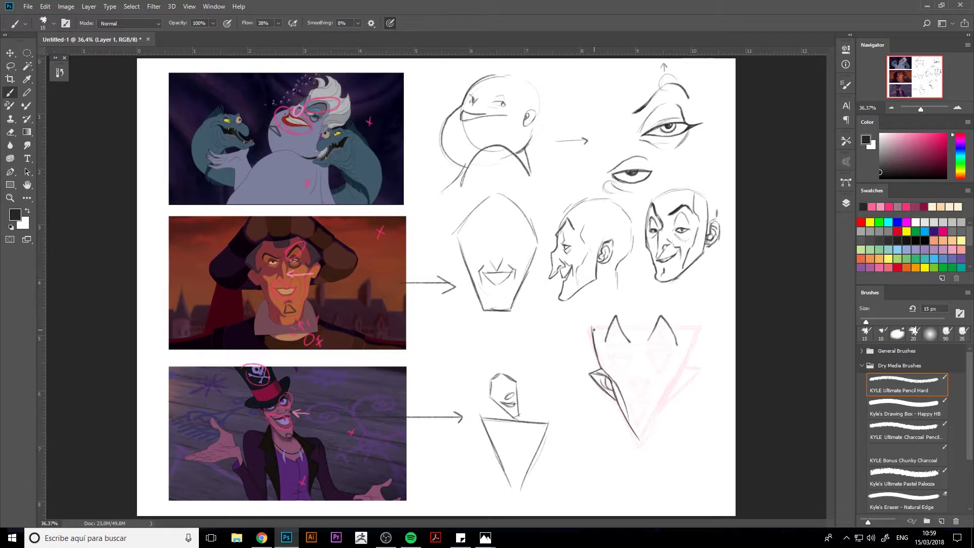
mouse_move(592, 332)
left_mouse_down()
mouse_move(630, 299)
mouse_move(651, 300)
mouse_move(688, 331)
left_mouse_up()
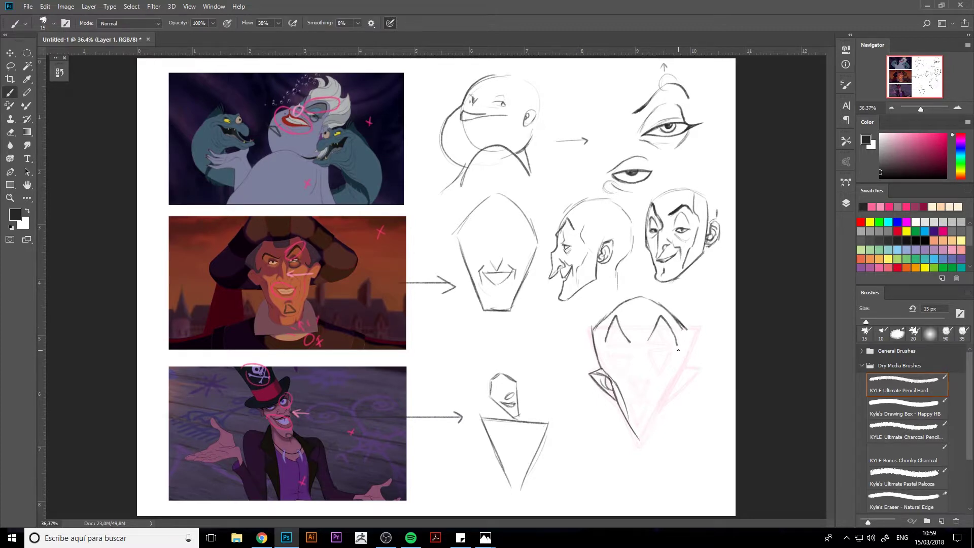
Erase the right part of the skull curve and the guide's upper right corner with the eraser at 40 px.
key("e")
key("bracketleft")
key("bracketleft")
key("bracketleft")
key("bracketleft")
key("bracketleft")
key("bracketleft")
key("bracketleft")
key("bracketleft")
left_click_drag(680, 304, 699, 334)
key("b")
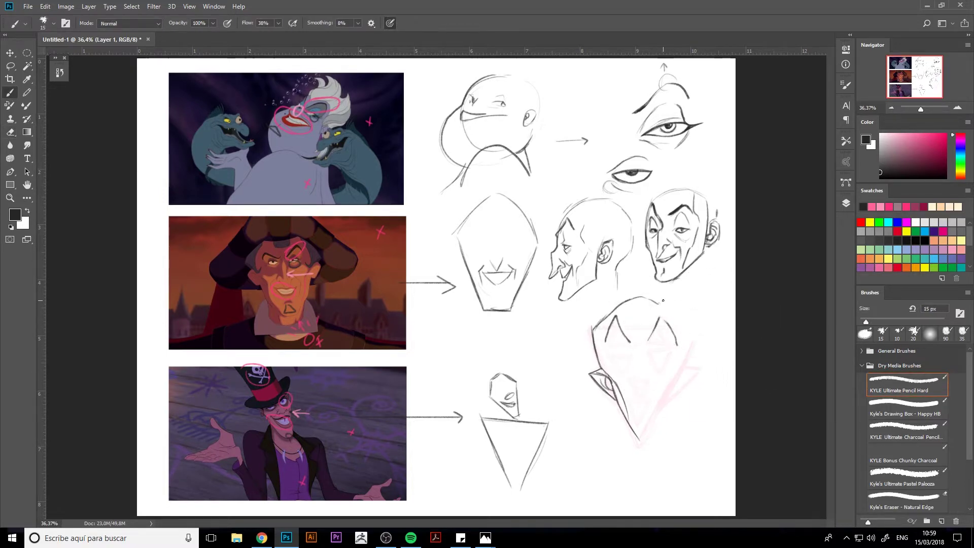
Redraw the right side of the skull and continue the face outline down to the narrow pointed chin.
mouse_move(634, 298)
left_mouse_down()
mouse_move(668, 303)
mouse_move(655, 299)
mouse_move(694, 330)
mouse_move(658, 417)
left_mouse_up()
mouse_move(682, 372)
left_mouse_down()
mouse_move(638, 439)
mouse_move(655, 421)
left_mouse_up()
key("e")
key("b")
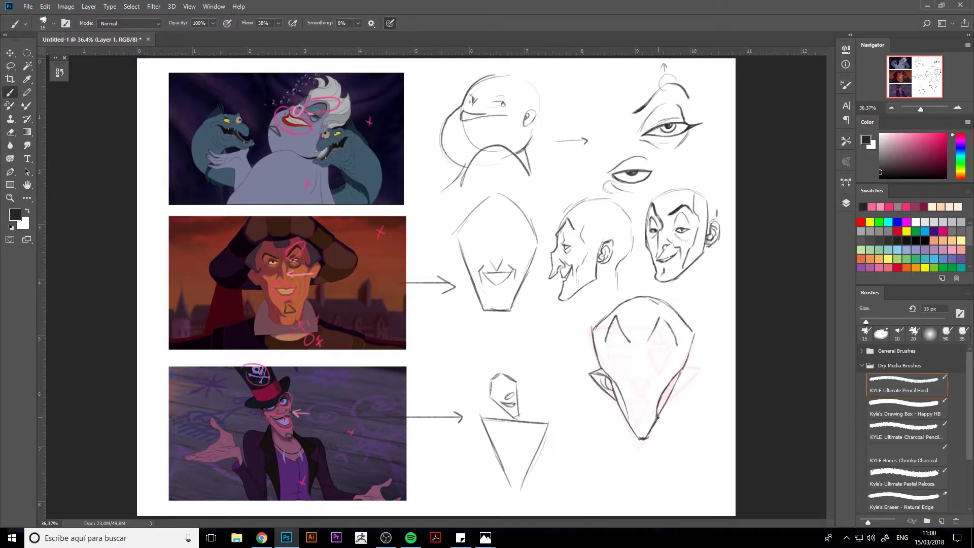
Draw the pointed right ear, then the curved bridge lines and pointed tip of the long nose.
mouse_move(684, 368)
left_mouse_down()
mouse_move(698, 370)
mouse_move(669, 398)
mouse_move(698, 369)
left_mouse_up()
left_click_drag(687, 375, 672, 391)
left_click_drag(638, 354, 640, 396)
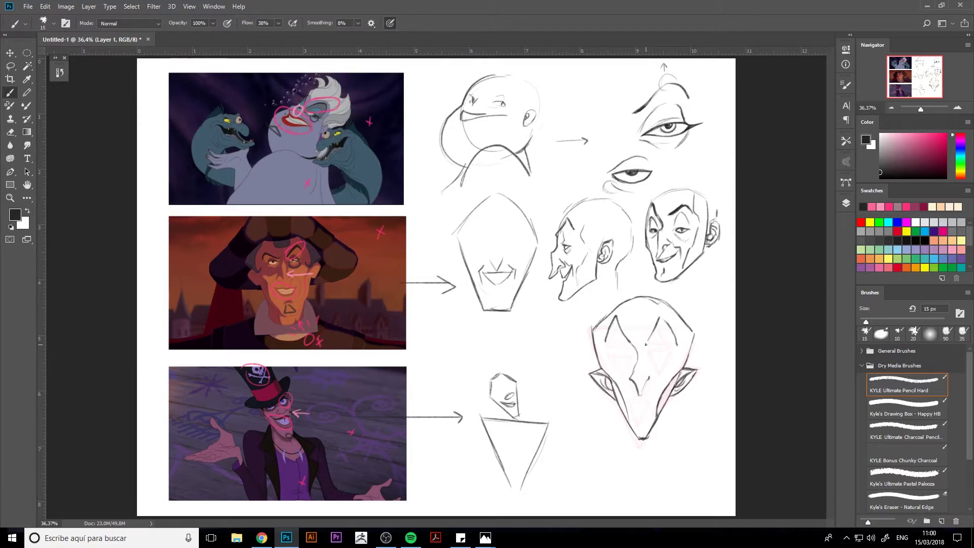
left_click_drag(645, 349, 648, 375)
Draw two narrow slanted eyes beneath the eyebrows, cleaning up the left eye's outline with the eraser.
left_click_drag(610, 359, 619, 364)
left_click_drag(628, 361, 611, 357)
key("e")
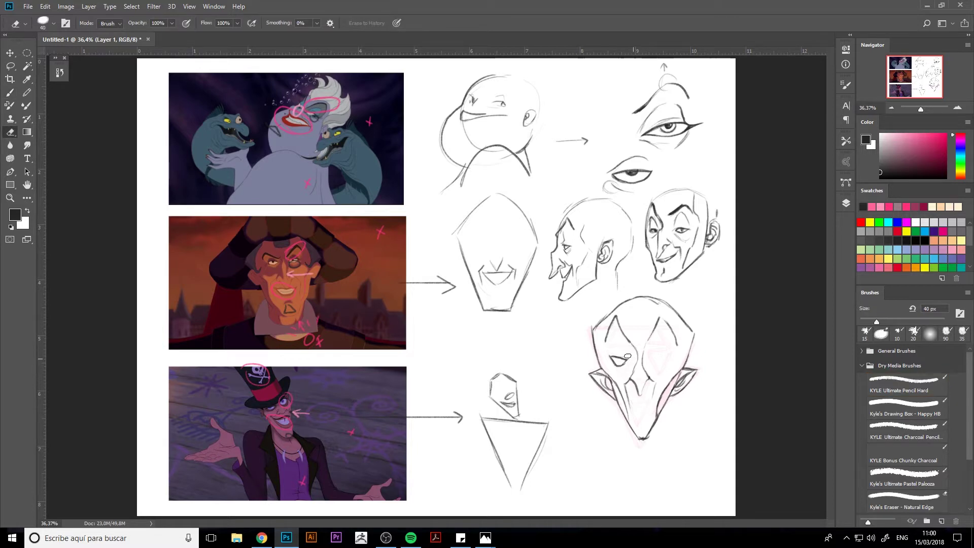
key("b")
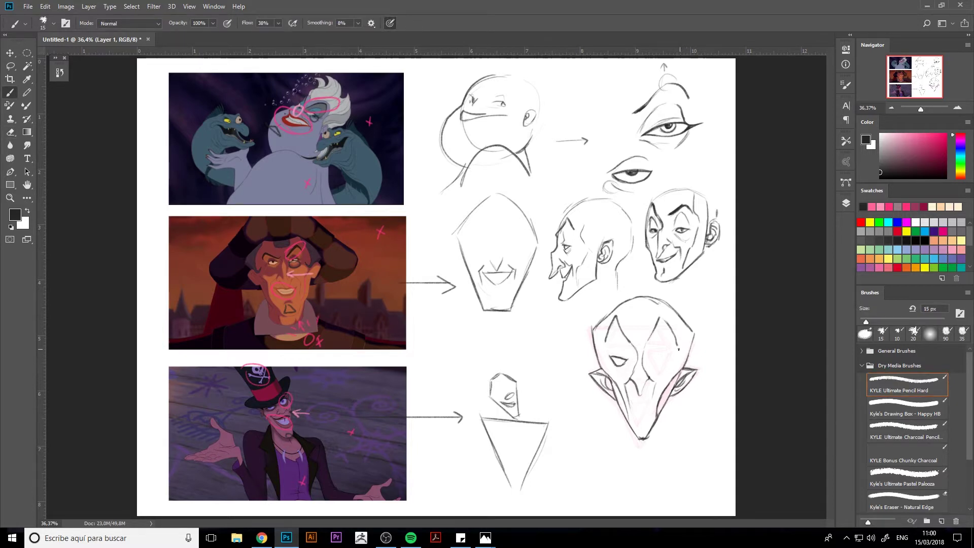
mouse_move(654, 358)
left_mouse_down()
mouse_move(672, 354)
mouse_move(660, 363)
left_mouse_up()
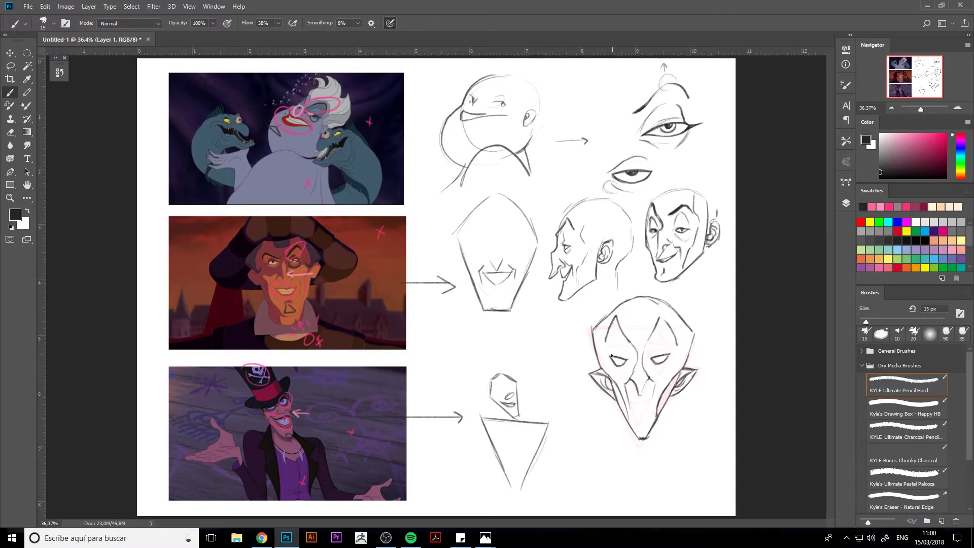
Refine the villain face with eye-socket contours, temple lines, irises and a small lip mark above the chin.
mouse_move(622, 340)
left_mouse_down()
mouse_move(626, 354)
mouse_move(654, 350)
mouse_move(659, 333)
mouse_move(668, 346)
left_mouse_up()
left_click_drag(684, 327, 683, 358)
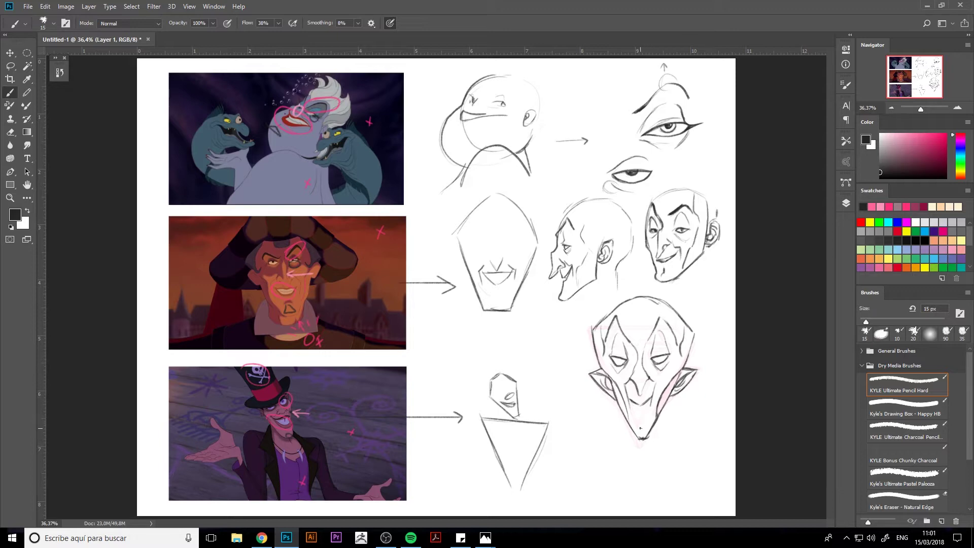
key("e")
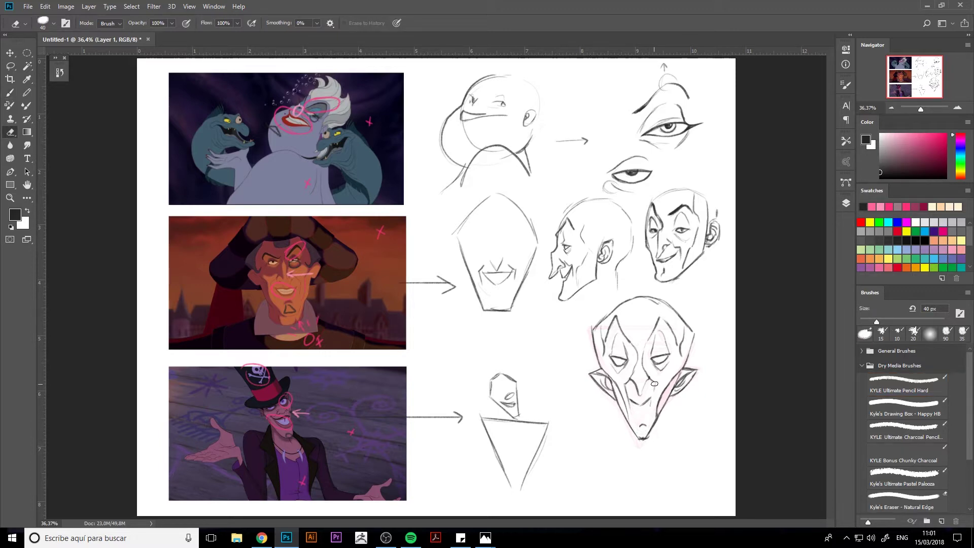
key("b")
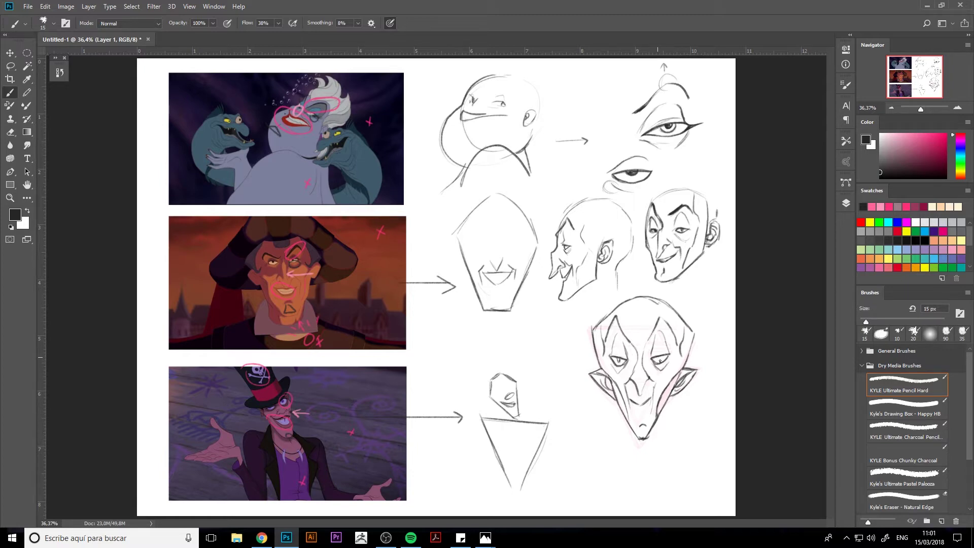
key("e")
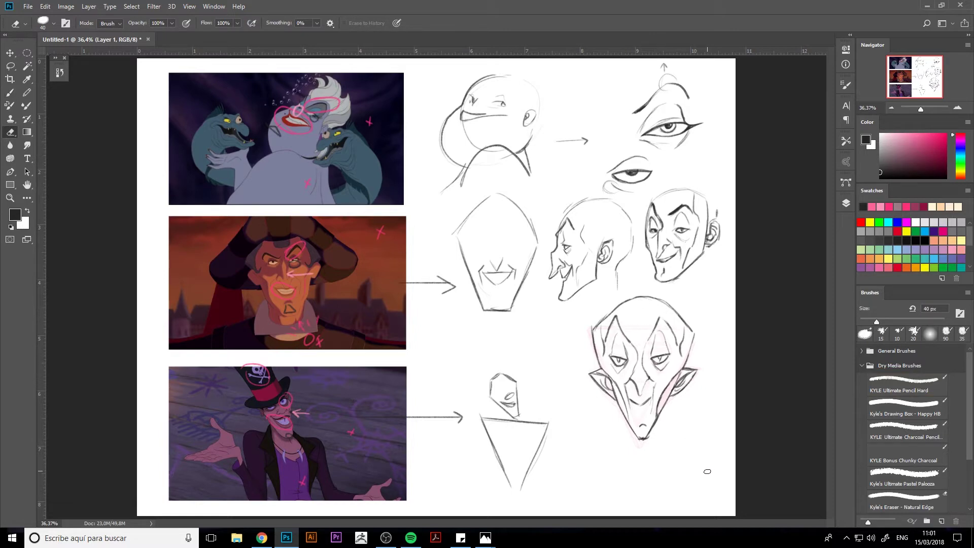
key("b")
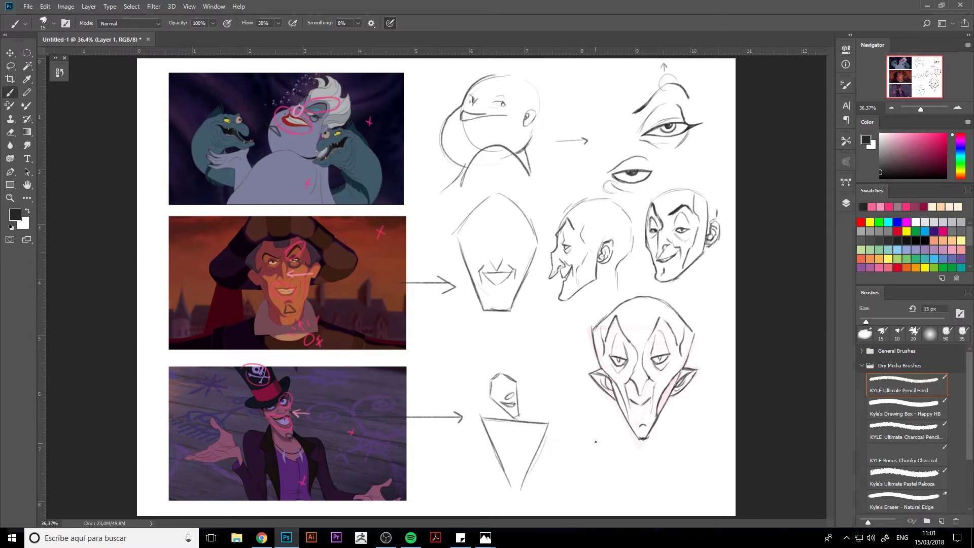
Draw a curved arrow pointing to the lower face and handwrite the label "mouth" below it.
left_click(586, 439)
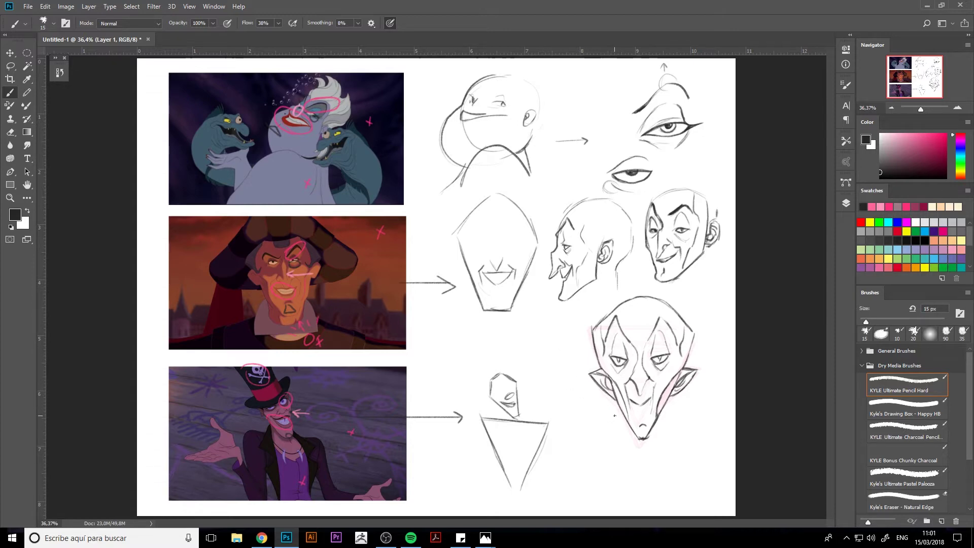
left_click_drag(614, 415, 601, 457)
left_click_drag(605, 419, 612, 424)
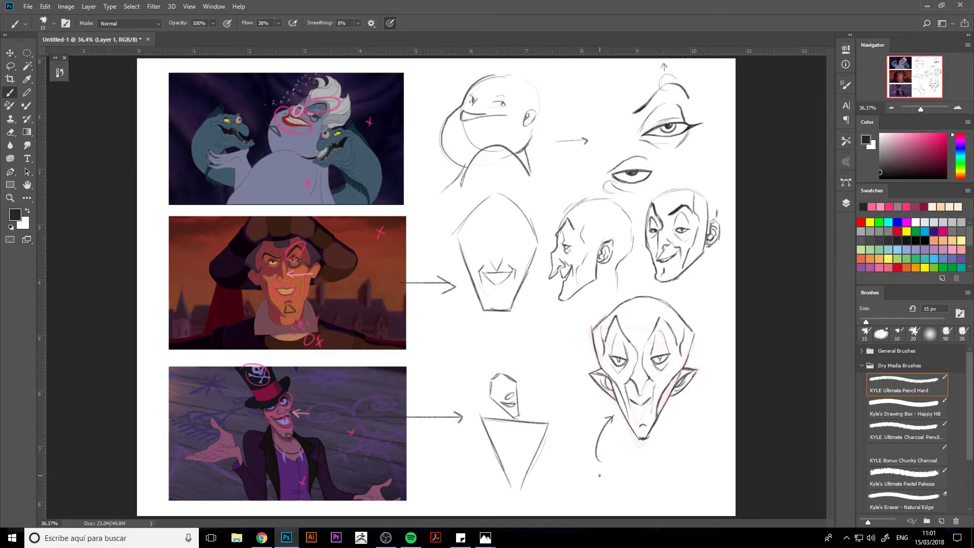
left_click_drag(600, 481, 649, 472)
Draw an arrow outward from the left side of the forehead and handwrite the label "eyebrowns" beside it.
mouse_move(598, 349)
left_mouse_down()
mouse_move(565, 346)
mouse_move(571, 353)
left_mouse_up()
left_click_drag(513, 345, 525, 351)
mouse_move(531, 340)
left_mouse_down()
mouse_move(527, 352)
mouse_move(533, 330)
mouse_move(568, 301)
mouse_move(568, 314)
left_mouse_up()
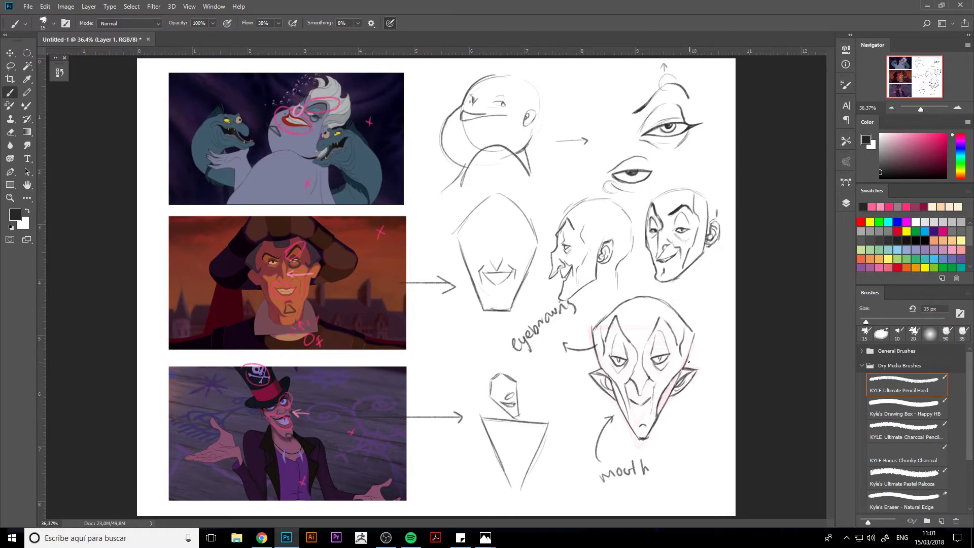
Draw an arrow pointing to the right ear and handwrite the label "sharp ears" below it.
mouse_move(699, 378)
left_mouse_down()
mouse_move(707, 404)
mouse_move(702, 381)
left_mouse_up()
left_click_drag(693, 419, 688, 432)
left_click_drag(696, 417, 698, 430)
left_click_drag(707, 416, 712, 416)
left_click_drag(689, 448, 706, 447)
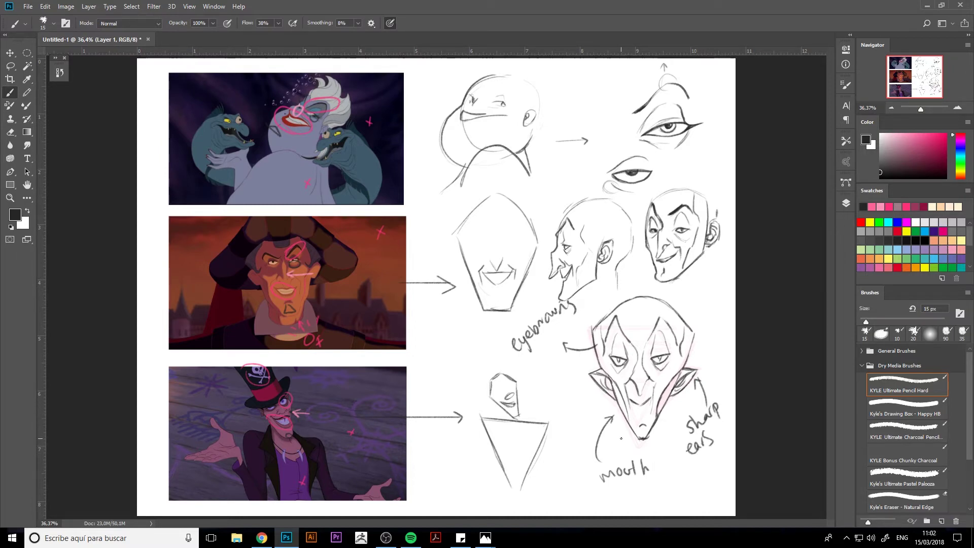
Add arrows leading out from the face and handwrite the labels "smirk" and "pointy nose".
mouse_move(631, 397)
left_mouse_down()
mouse_move(584, 412)
mouse_move(552, 438)
mouse_move(582, 422)
left_mouse_up()
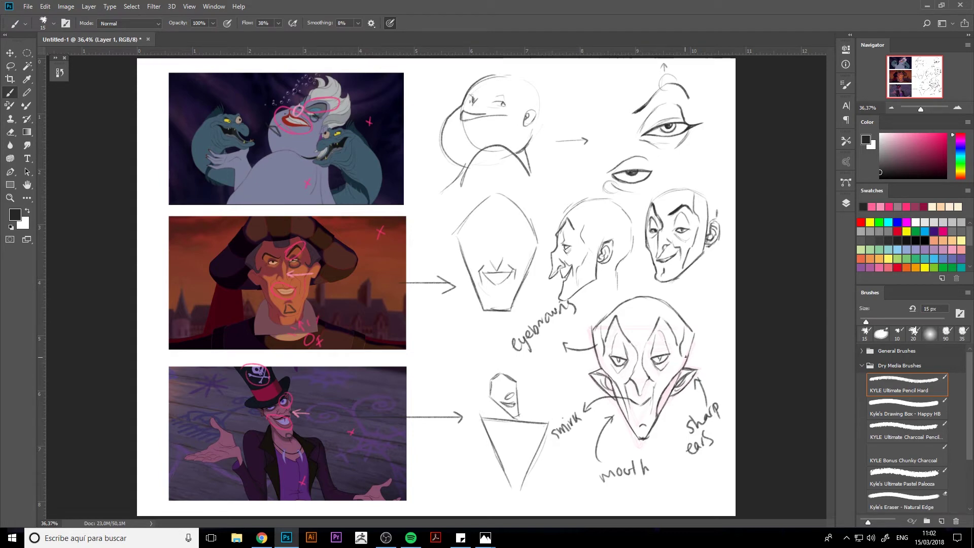
mouse_move(686, 357)
left_mouse_down()
mouse_move(716, 310)
mouse_move(692, 307)
mouse_move(691, 286)
mouse_move(709, 275)
left_mouse_up()
left_click_drag(703, 281, 712, 291)
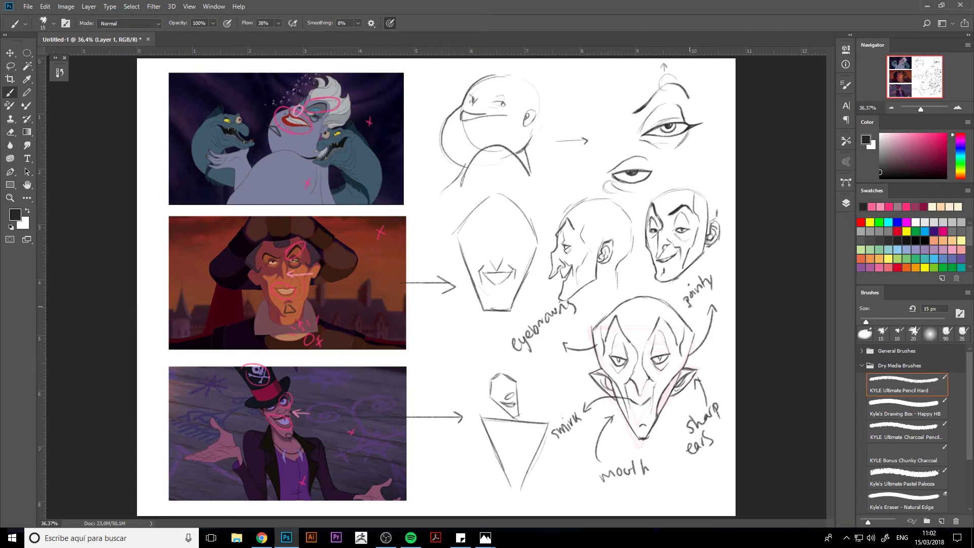
left_click_drag(685, 310, 709, 297)
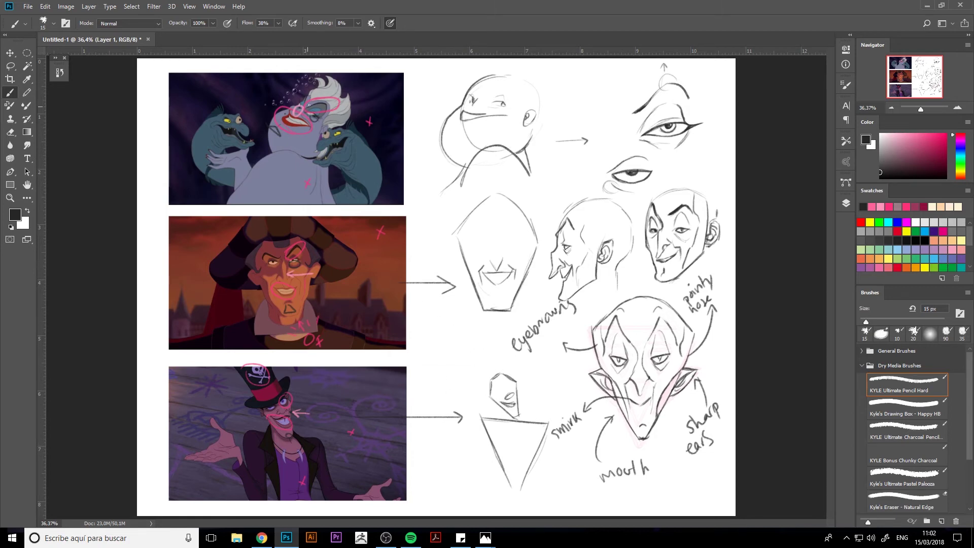
Draw a small inverted triangle beside the round head sketch with an arrow pointing to the first reference image.
mouse_move(431, 93)
left_mouse_down()
mouse_move(412, 108)
mouse_move(420, 108)
left_mouse_up()
left_click_drag(423, 72, 433, 88)
mouse_move(432, 89)
left_mouse_down()
mouse_move(434, 70)
mouse_move(447, 68)
left_mouse_up()
key("e")
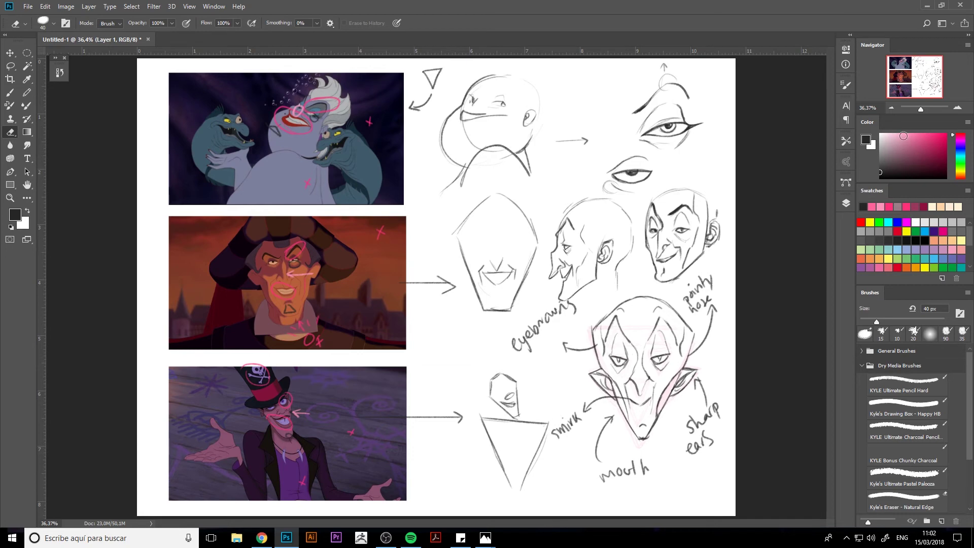
Cross out the small triangle in pink and draw a dark grey circle below it.
left_click(920, 134)
key("b")
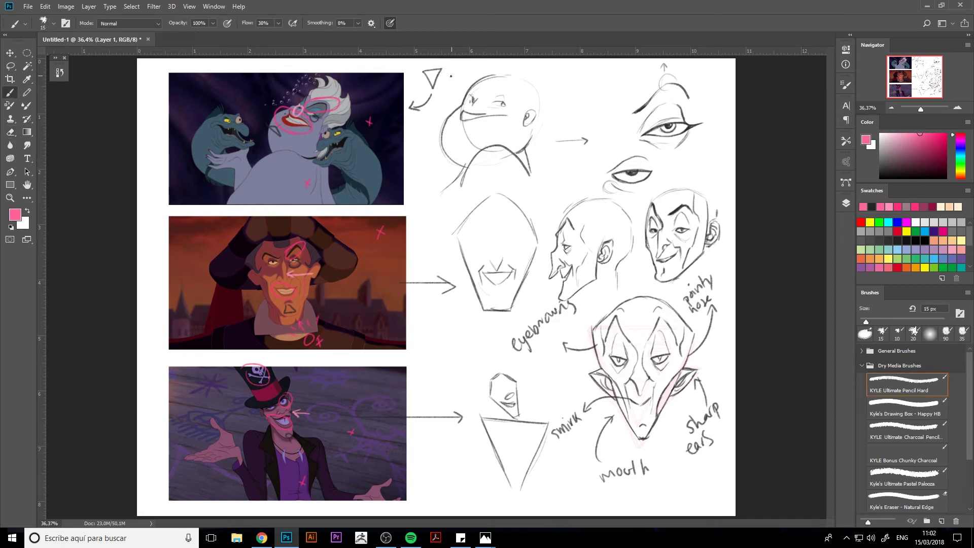
mouse_move(445, 69)
left_mouse_down()
mouse_move(427, 88)
mouse_move(446, 85)
left_mouse_up()
left_click(872, 206)
left_click_drag(443, 93, 436, 96)
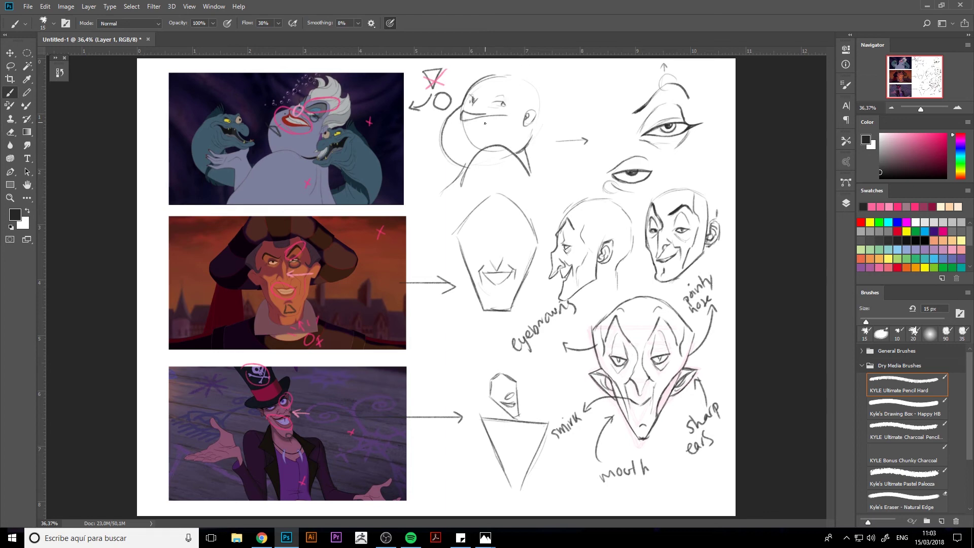
Draw a square, a circle and an inverted triangle in a row between the round head and the eye sketches.
mouse_move(554, 81)
left_mouse_down()
mouse_move(554, 109)
mouse_move(576, 103)
mouse_move(576, 85)
mouse_move(576, 102)
mouse_move(601, 85)
mouse_move(584, 82)
mouse_move(617, 97)
mouse_move(627, 78)
left_mouse_up()
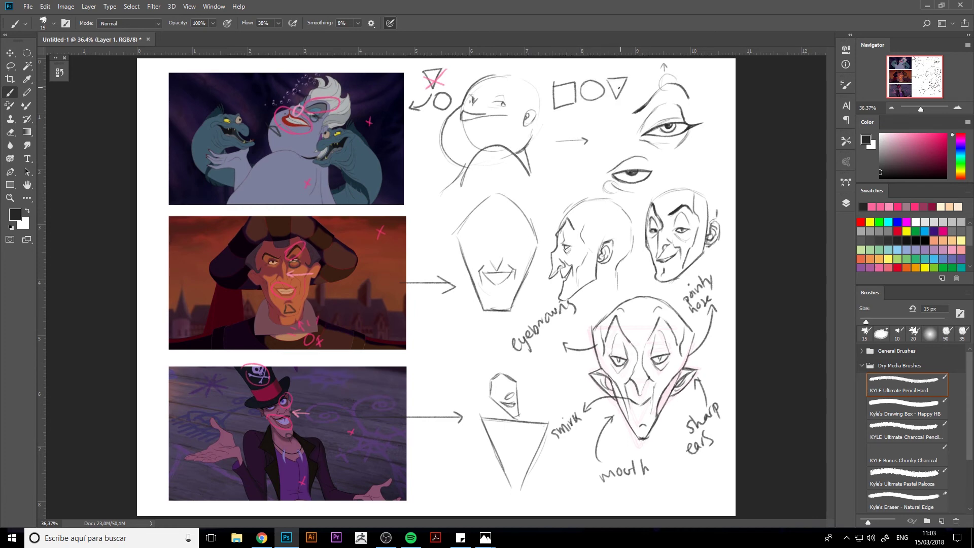
key("e")
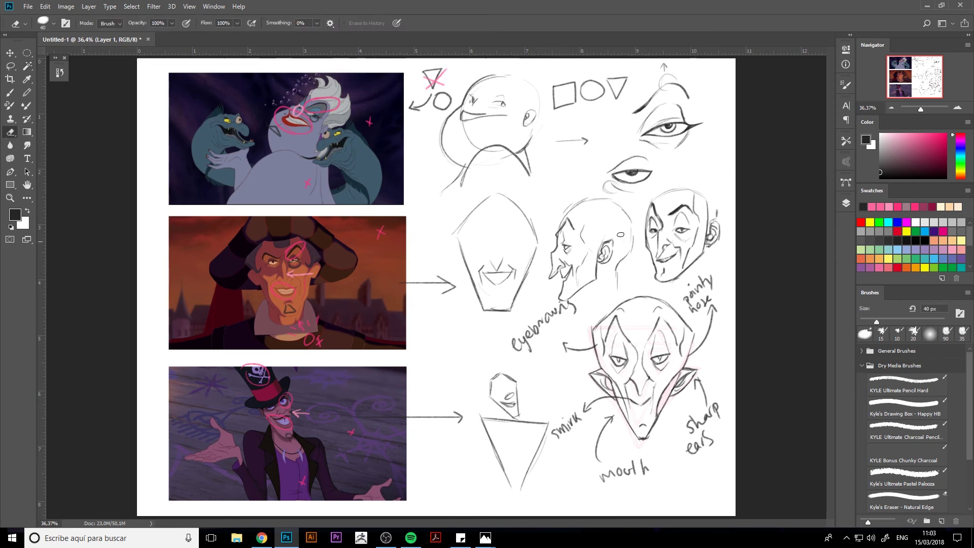
key("b")
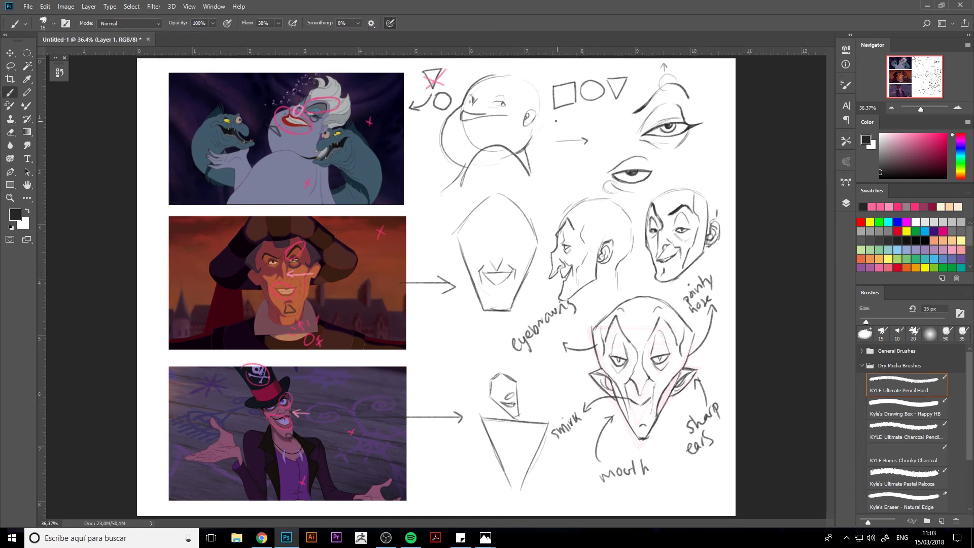